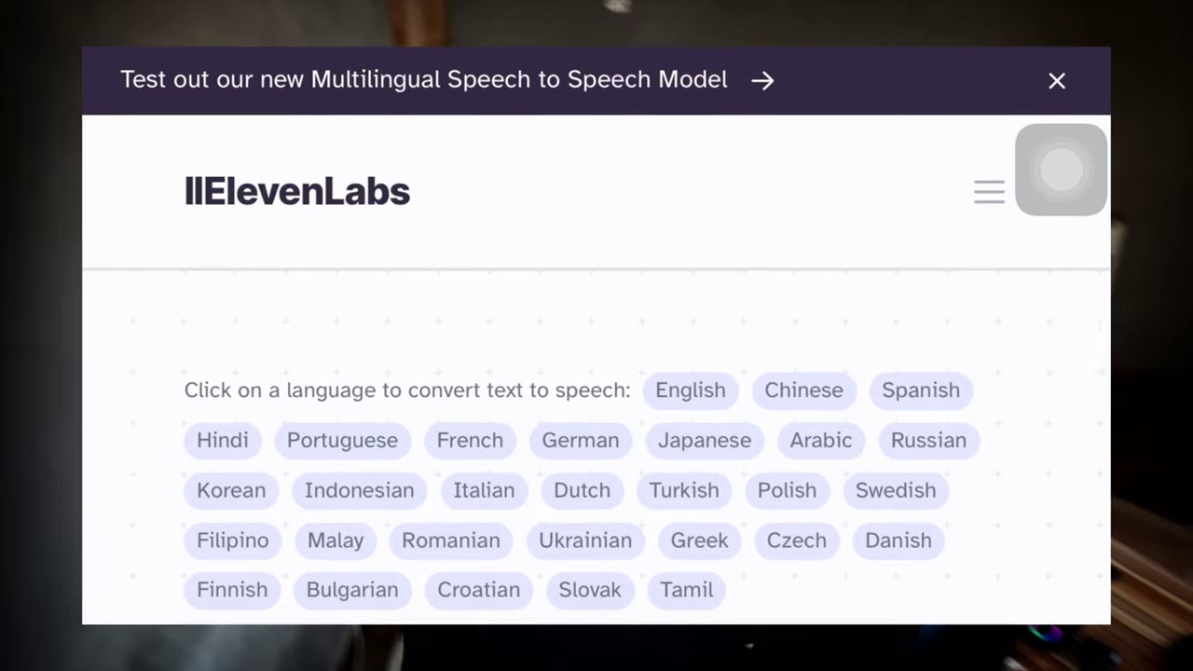
Scroll through DupDub's homepage features, from Idea to text and Text to speech down to AI avatar
{"action": "scroll", "coordinate": [596, 419], "scroll_direction": "up", "scroll_amount": 2}
{"action": "scroll", "coordinate": [597, 420], "scroll_direction": "down", "scroll_amount": 10}
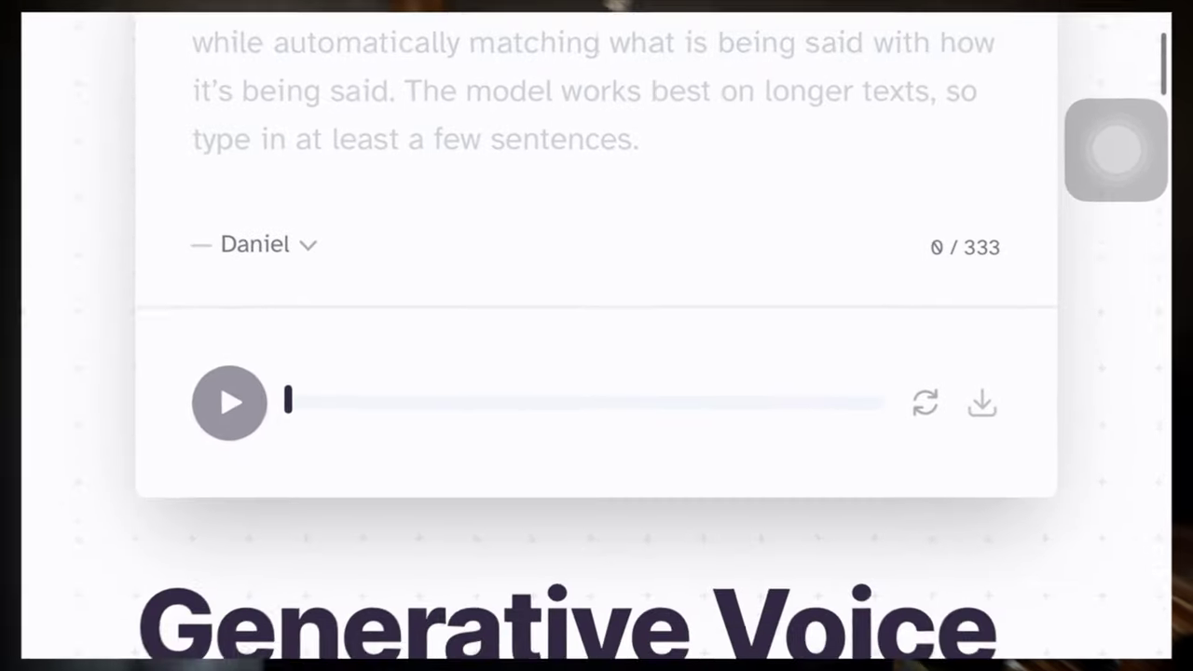
{"action": "scroll", "coordinate": [596, 336], "scroll_direction": "down", "scroll_amount": 3}
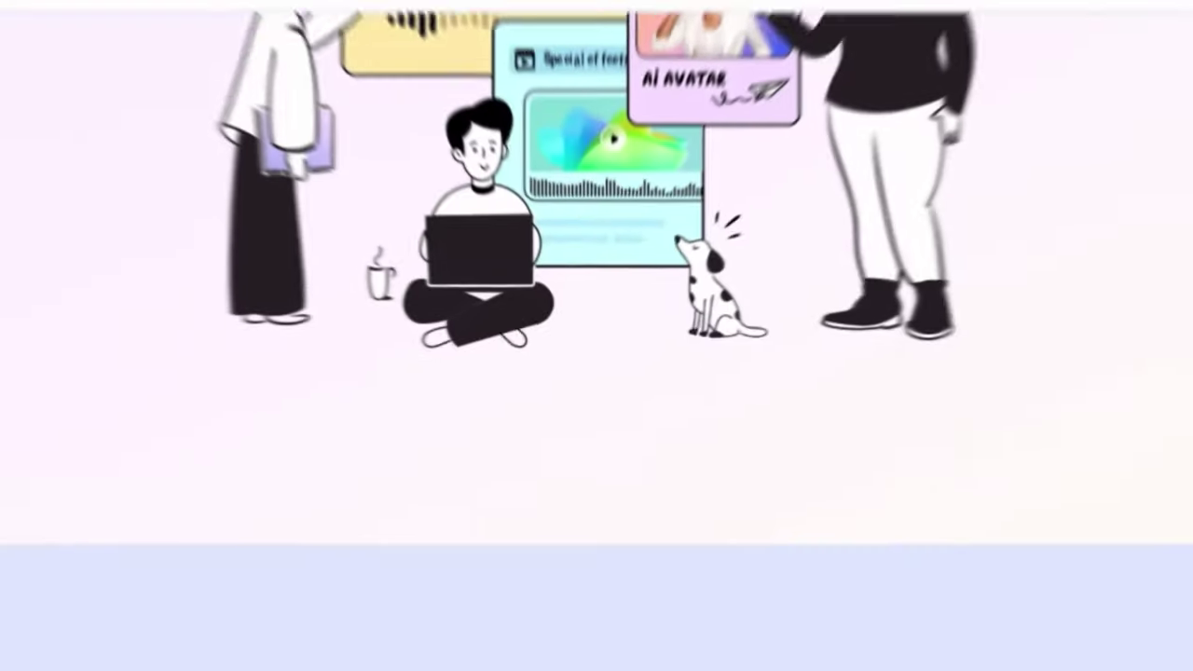
{"action": "scroll", "coordinate": [597, 335], "scroll_direction": "down", "scroll_amount": 5}
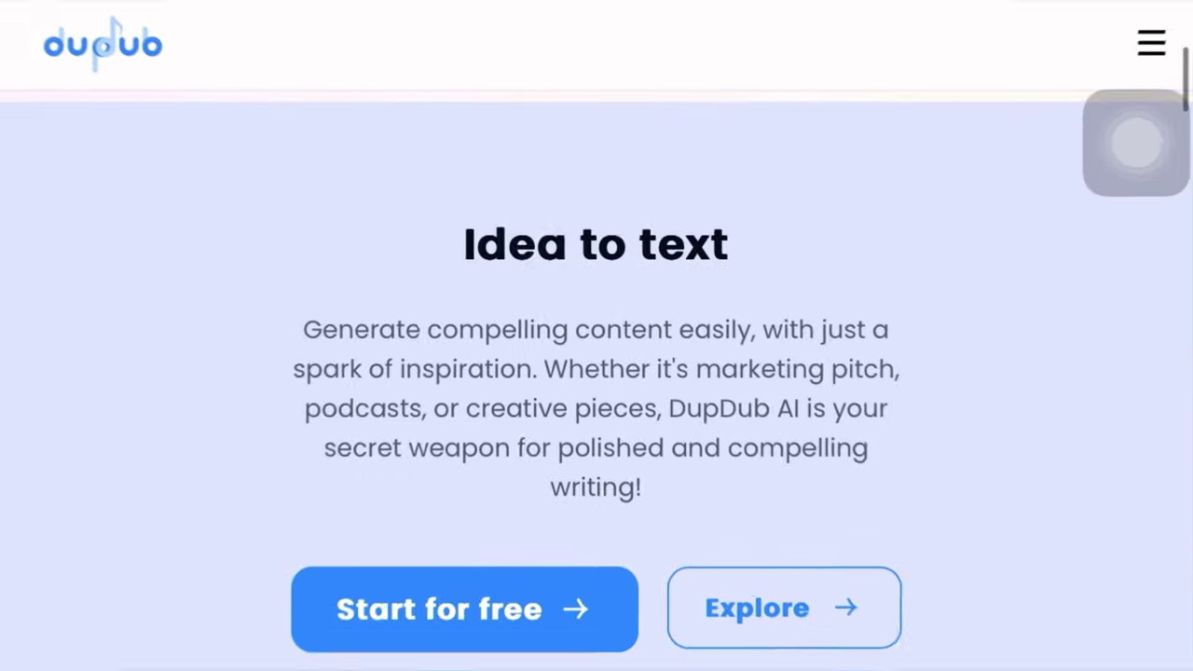
{"action": "scroll", "coordinate": [596, 335], "scroll_direction": "down", "scroll_amount": 5}
{"action": "scroll", "coordinate": [597, 335], "scroll_direction": "up", "scroll_amount": 2}
{"action": "scroll", "coordinate": [596, 336], "scroll_direction": "down", "scroll_amount": 4}
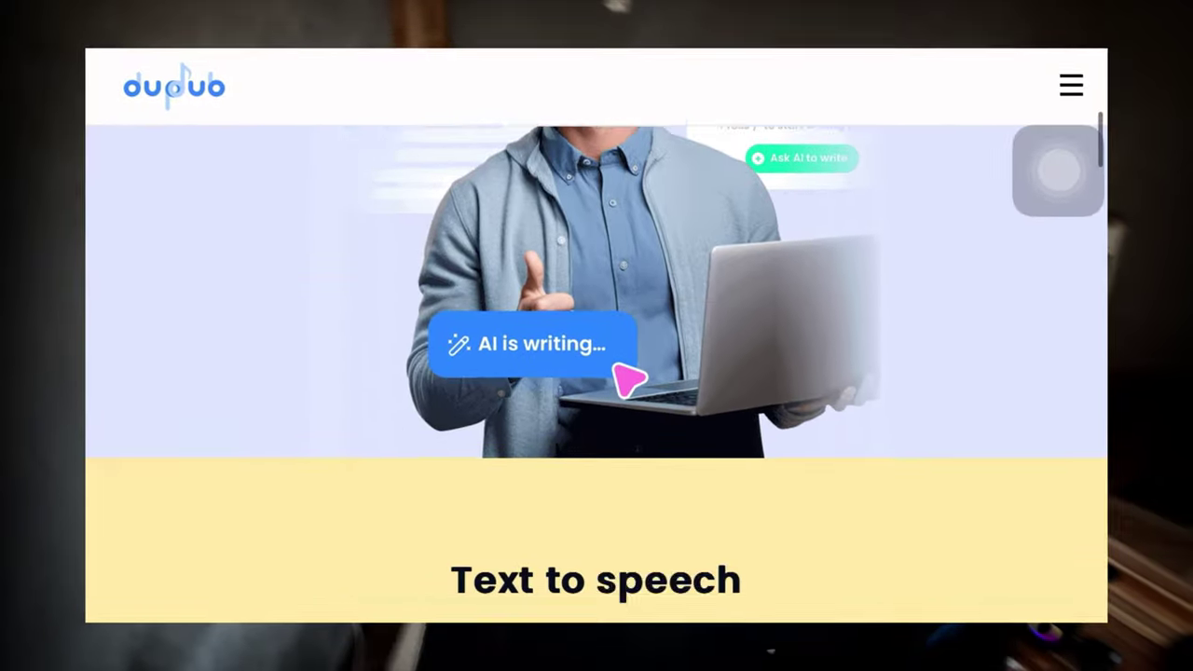
{"action": "scroll", "coordinate": [596, 336], "scroll_direction": "down", "scroll_amount": 10}
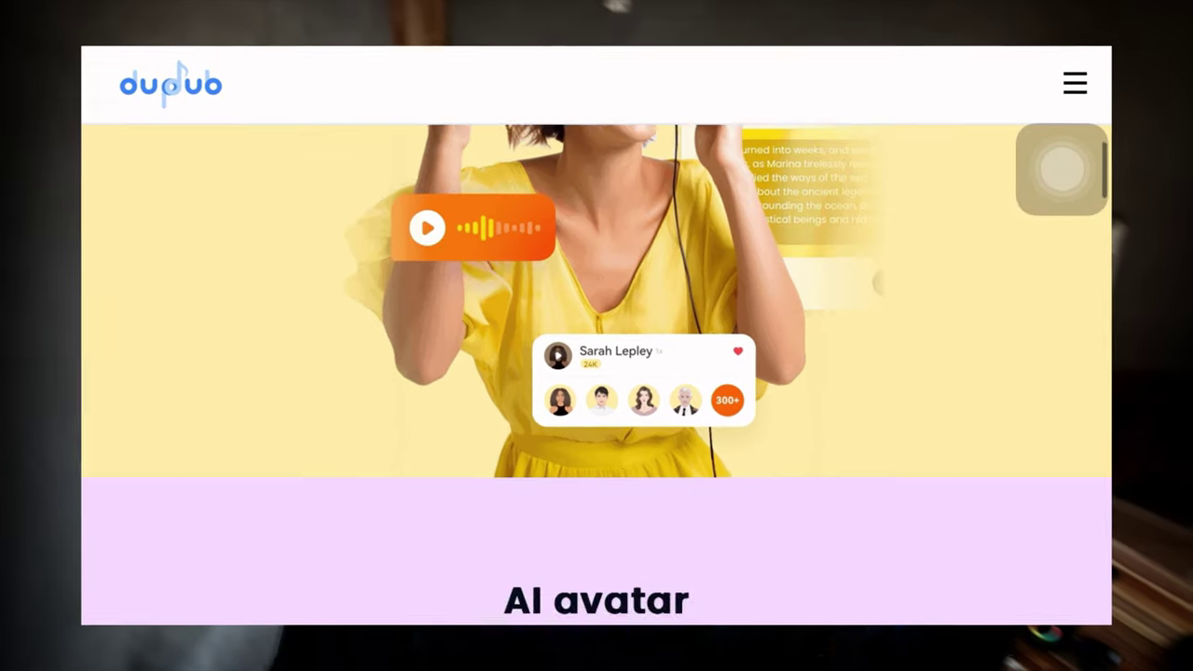
{"action": "scroll", "coordinate": [596, 335], "scroll_direction": "down", "scroll_amount": 3}
{"action": "scroll", "coordinate": [597, 336], "scroll_direction": "up", "scroll_amount": 4}
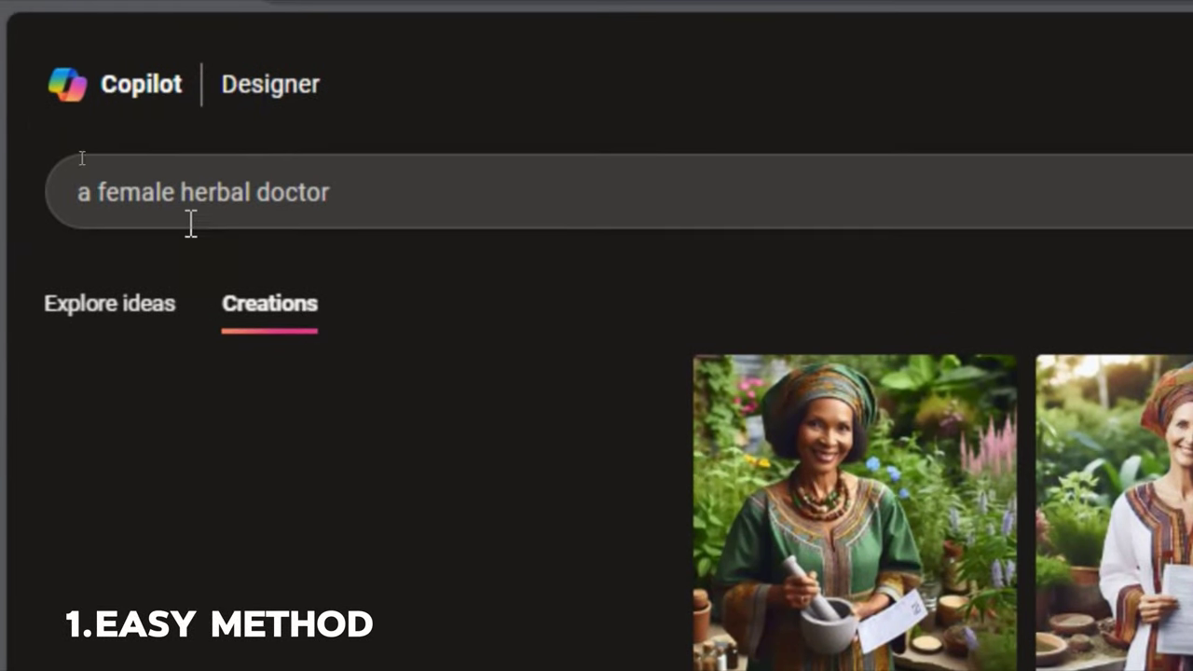
Select the 'female herbal doctor' prompt and browse the previously generated images
{"action": "left_click_drag", "start_coordinate": [343, 198], "coordinate": [72, 169]}
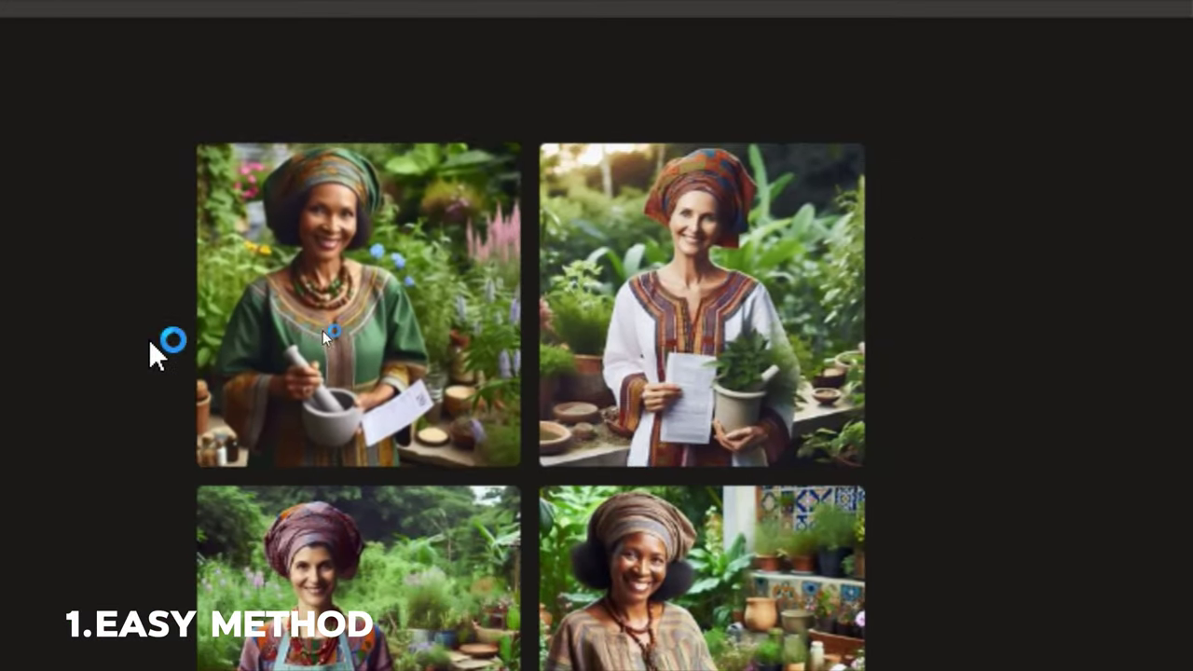
{"action": "left_click", "coordinate": [326, 336]}
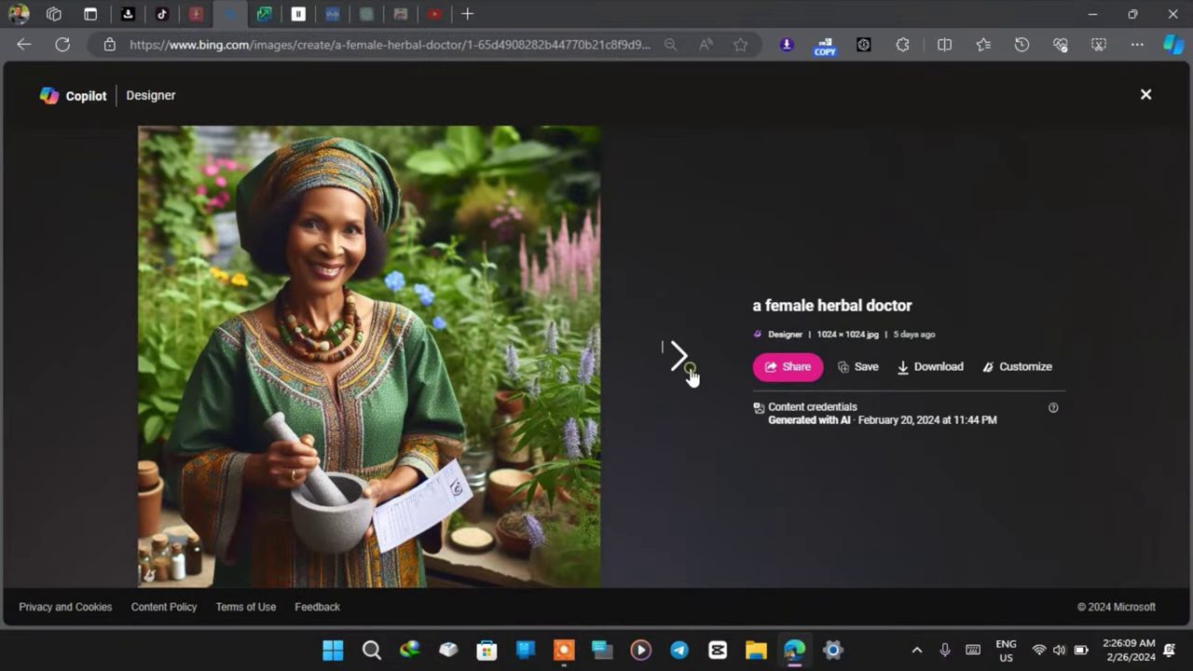
{"action": "left_click", "coordinate": [689, 373]}
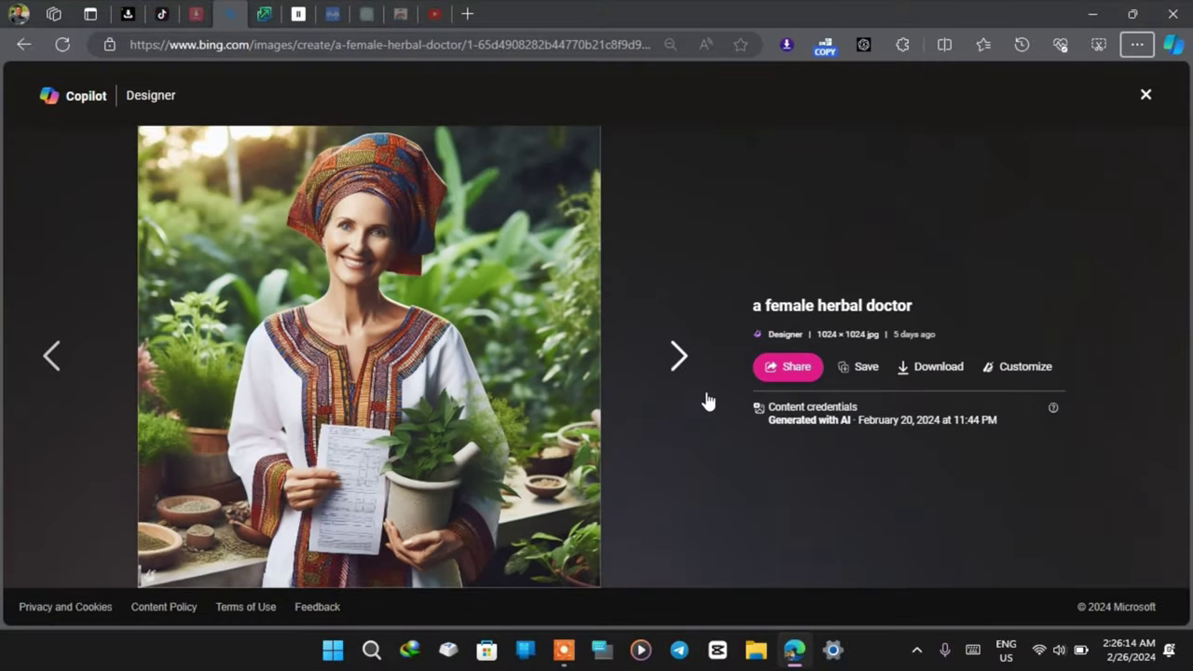
{"action": "left_click", "coordinate": [673, 365]}
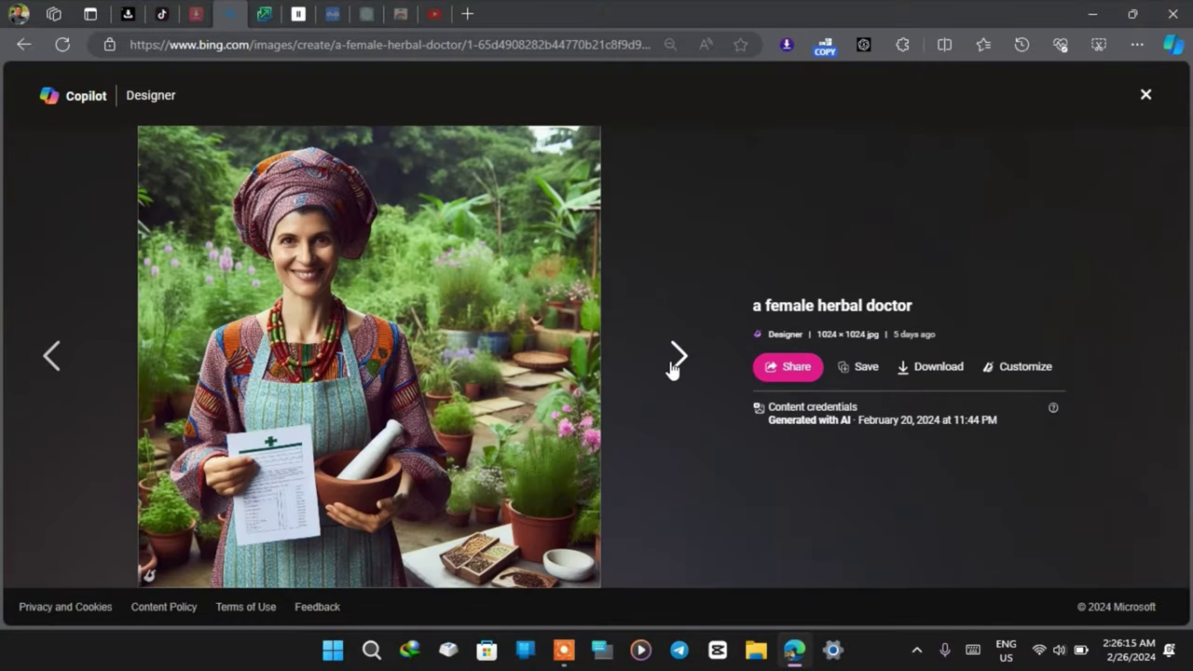
{"action": "left_click", "coordinate": [673, 366]}
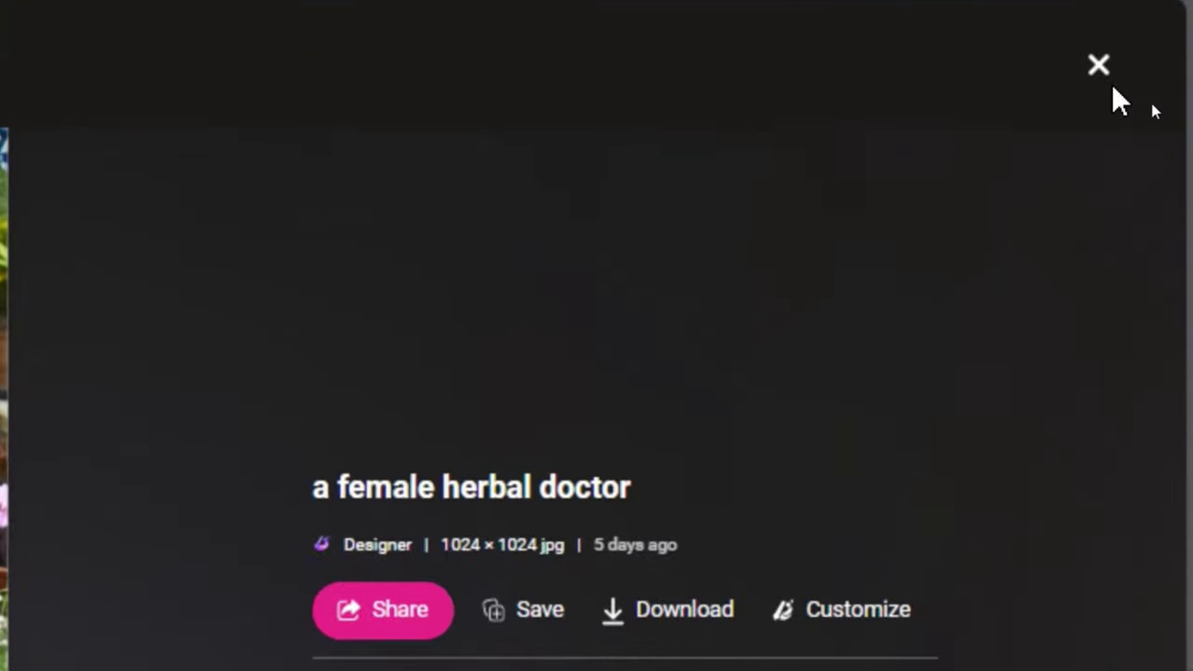
{"action": "left_click", "coordinate": [1145, 94]}
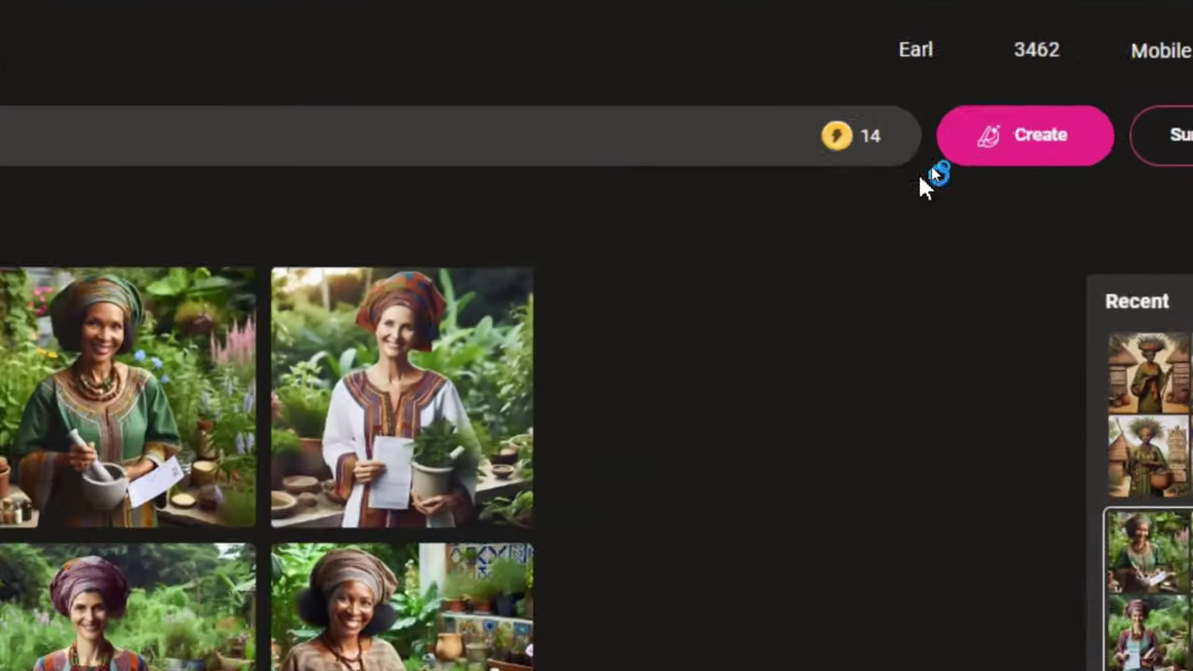
Generate new herbal doctor images and download the fourth as a 1024 × 1024 JPG
{"action": "left_click", "coordinate": [951, 149]}
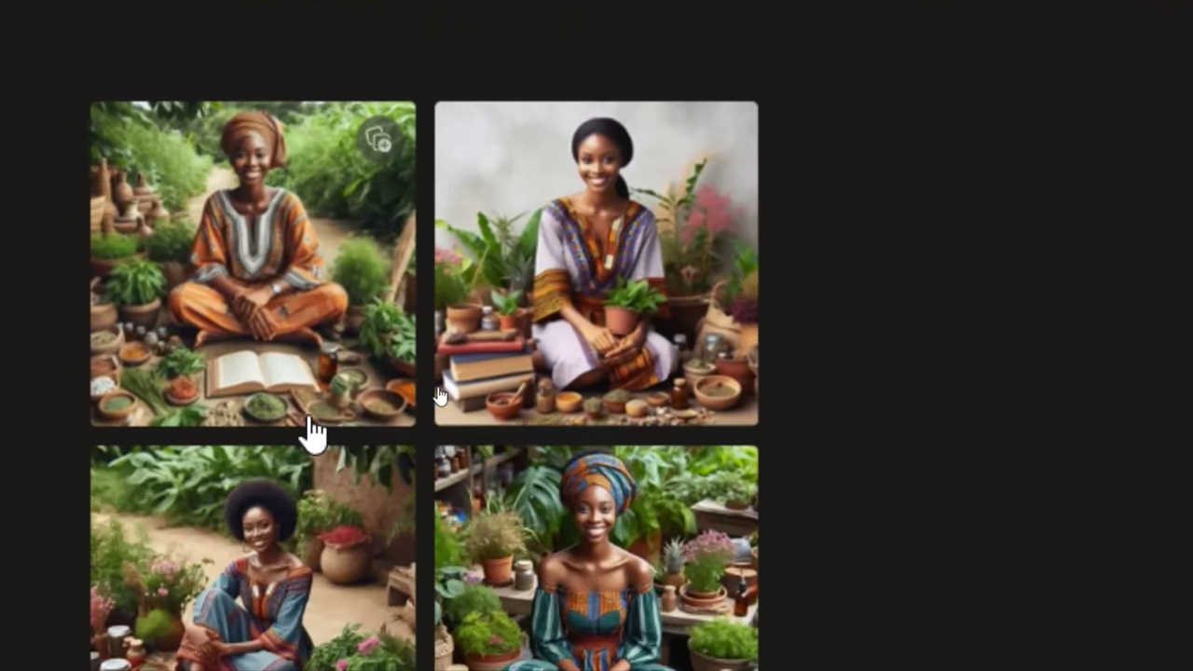
{"action": "left_click", "coordinate": [235, 261]}
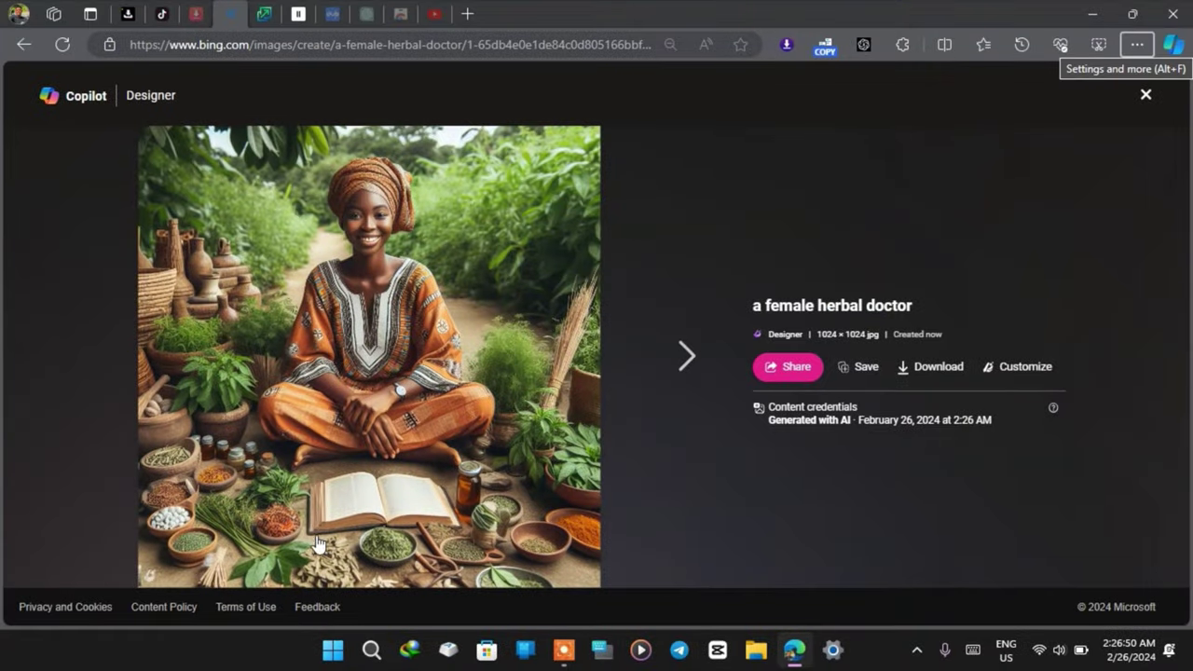
{"action": "left_click", "coordinate": [684, 355]}
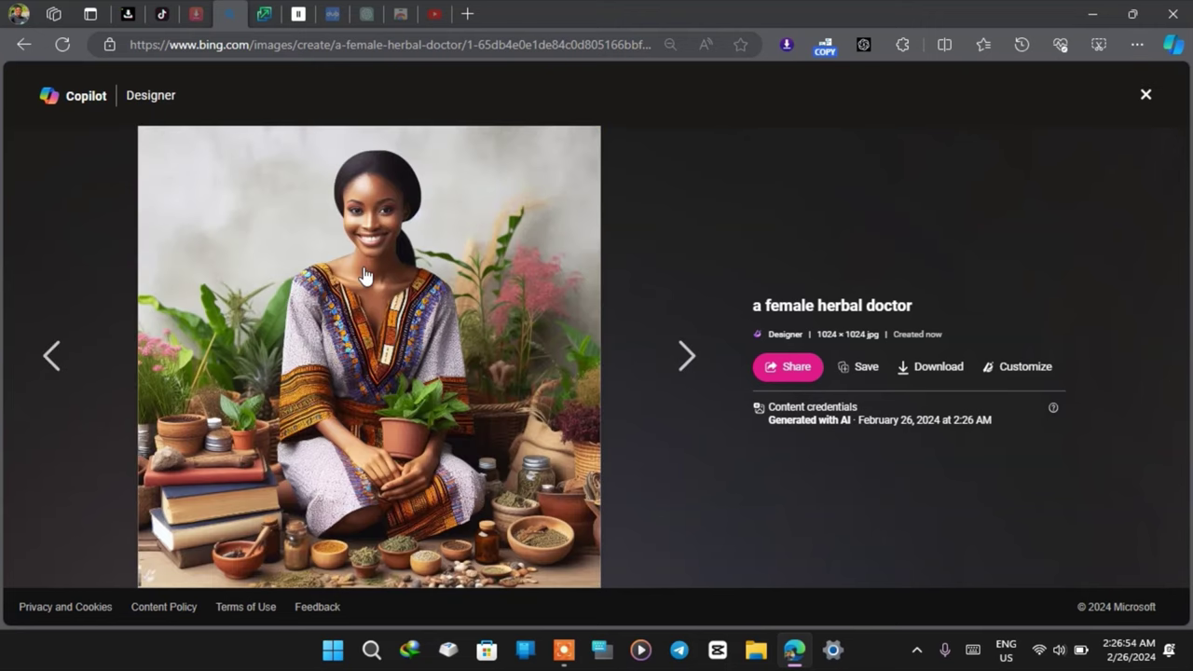
{"action": "left_click", "coordinate": [680, 356]}
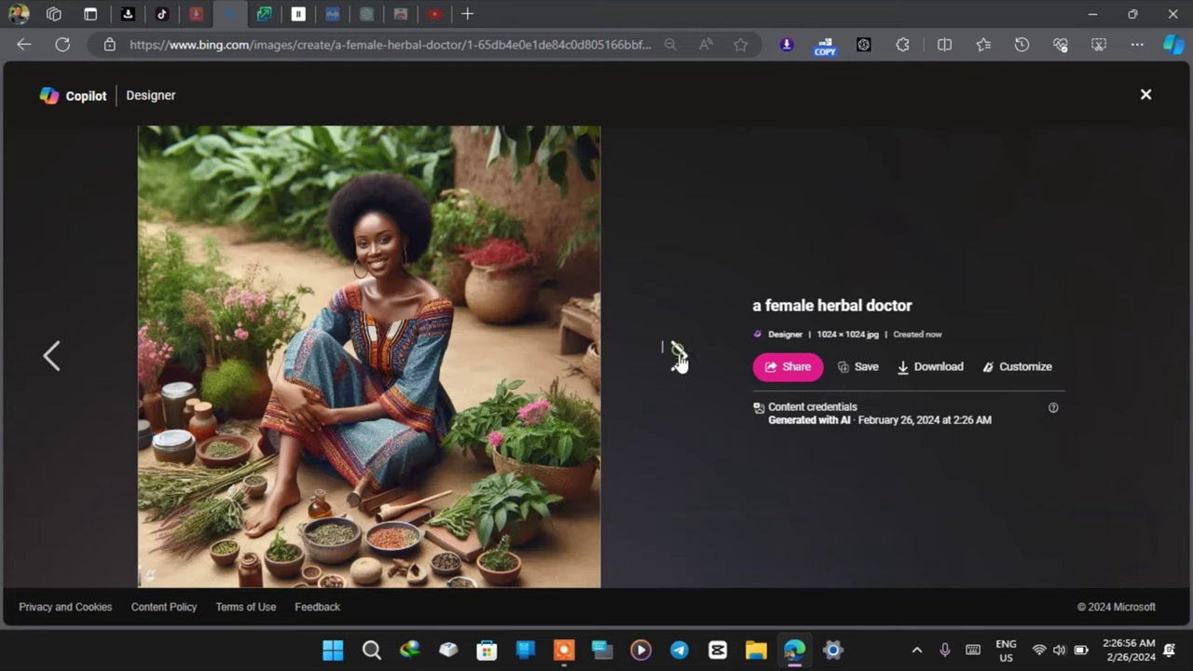
{"action": "left_click", "coordinate": [675, 358]}
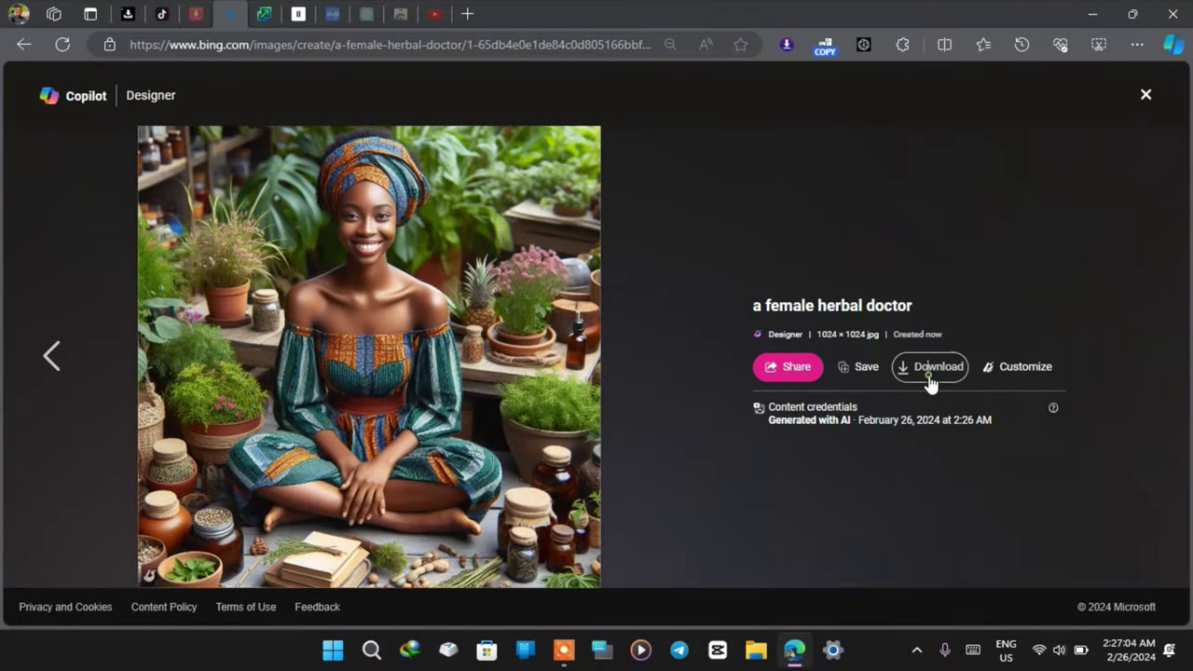
{"action": "left_click", "coordinate": [929, 377]}
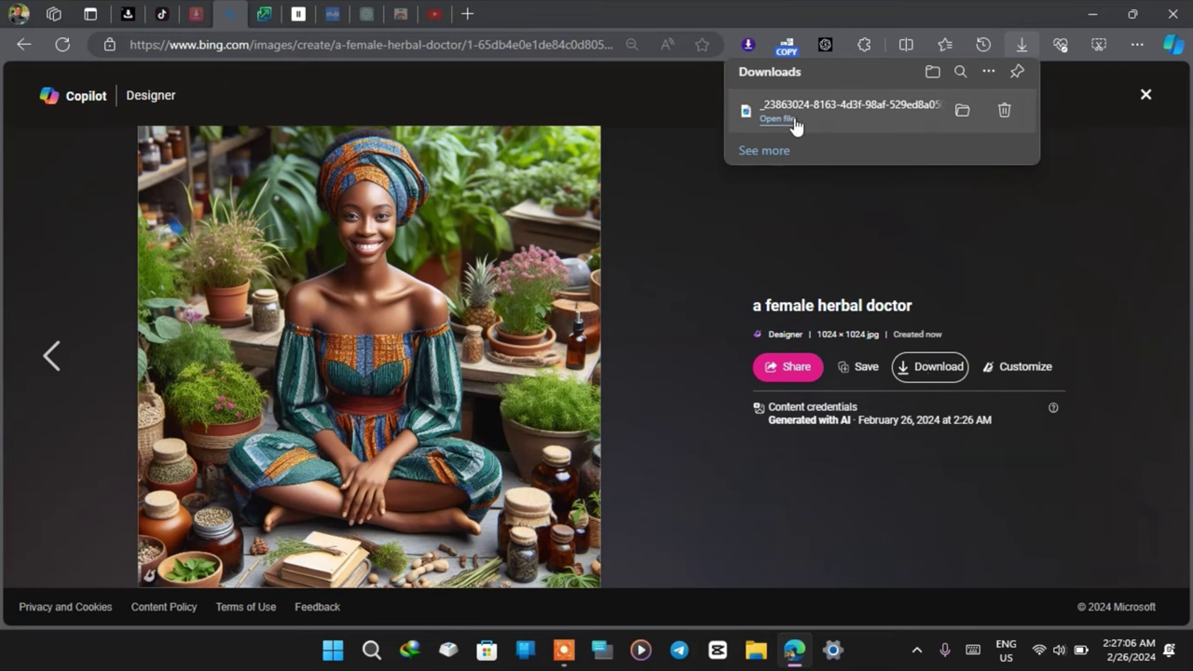
{"action": "left_click", "coordinate": [775, 131]}
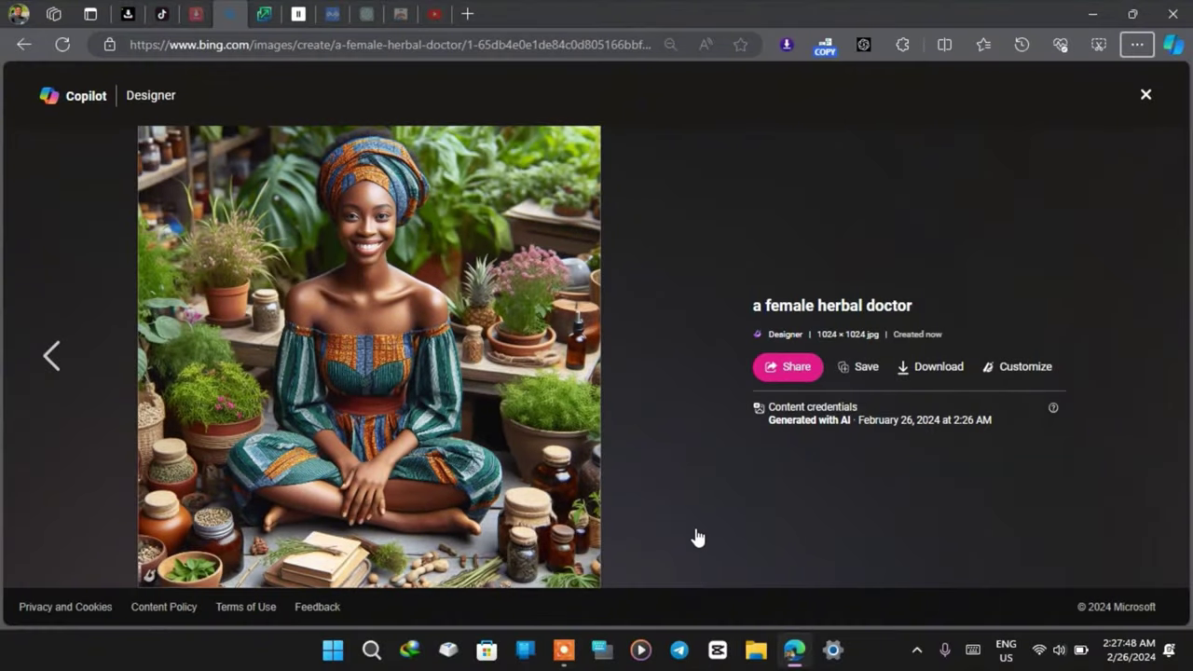
{"action": "left_click", "coordinate": [273, 13]}
Upload the herbal doctor JPG, upscale it 2x to 2048 × 2048, and download the AI-upscaled version
{"action": "left_click", "coordinate": [1149, 97]}
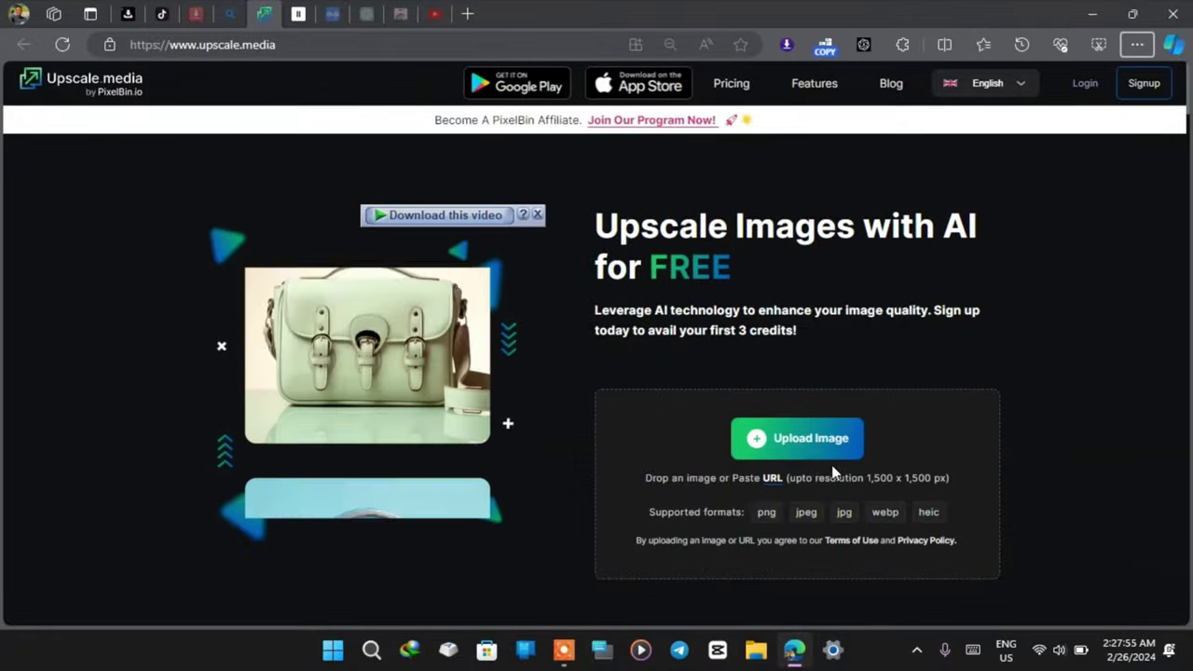
{"action": "left_click", "coordinate": [811, 451]}
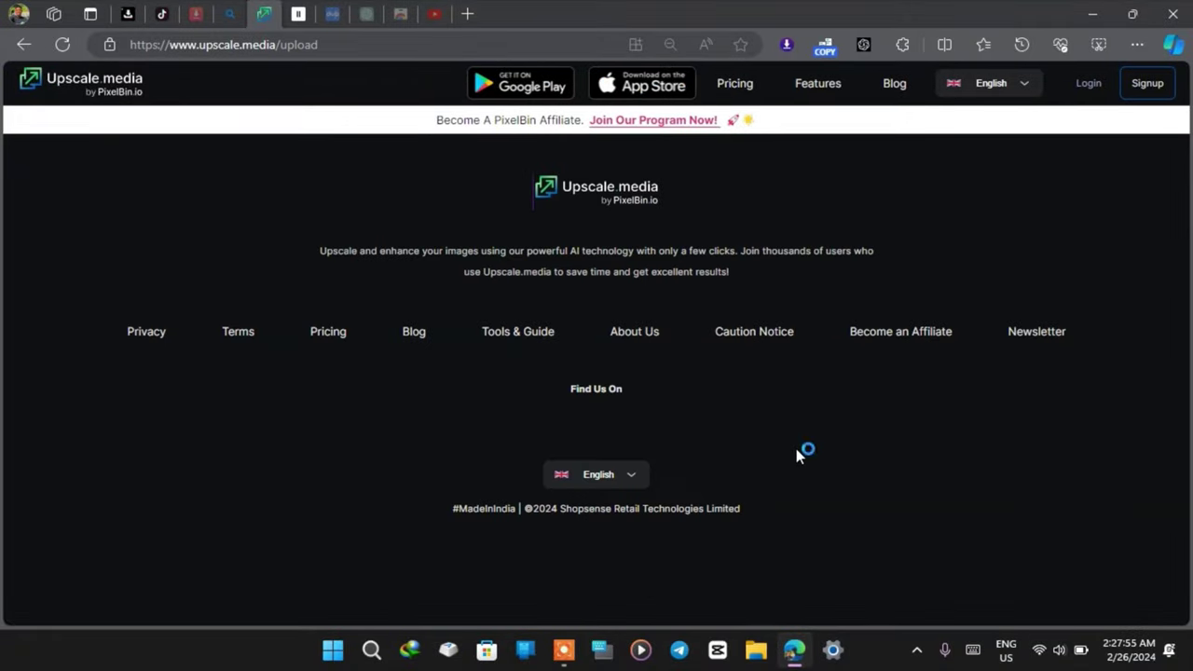
{"action": "left_click", "coordinate": [583, 318]}
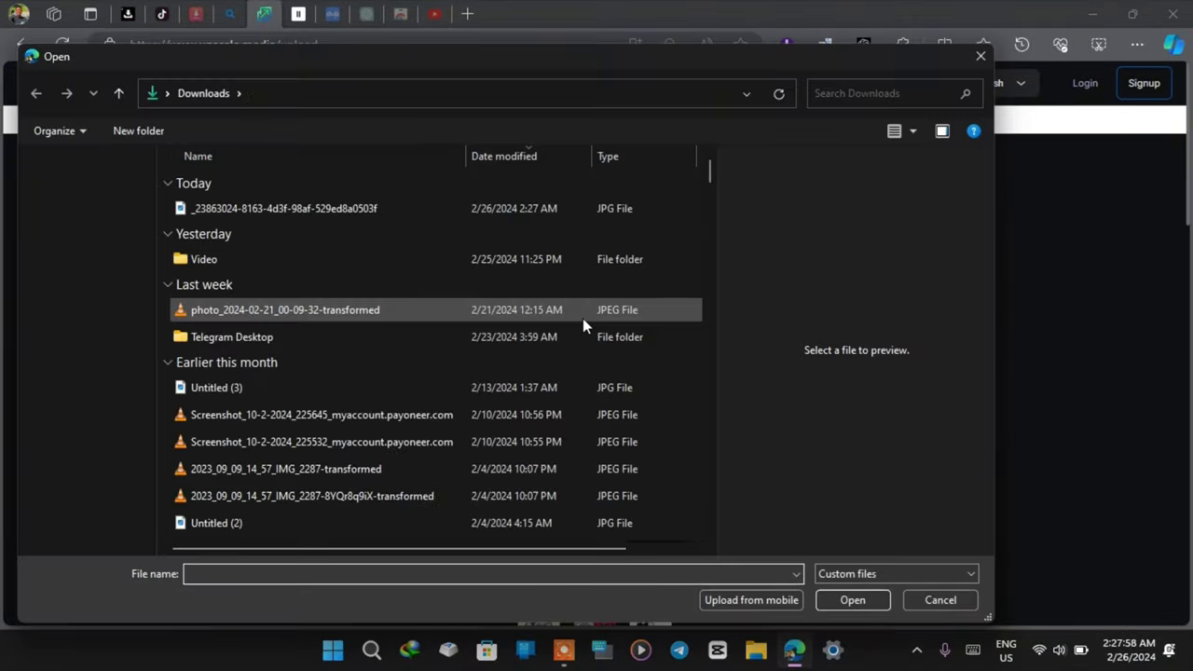
{"action": "left_click", "coordinate": [275, 208]}
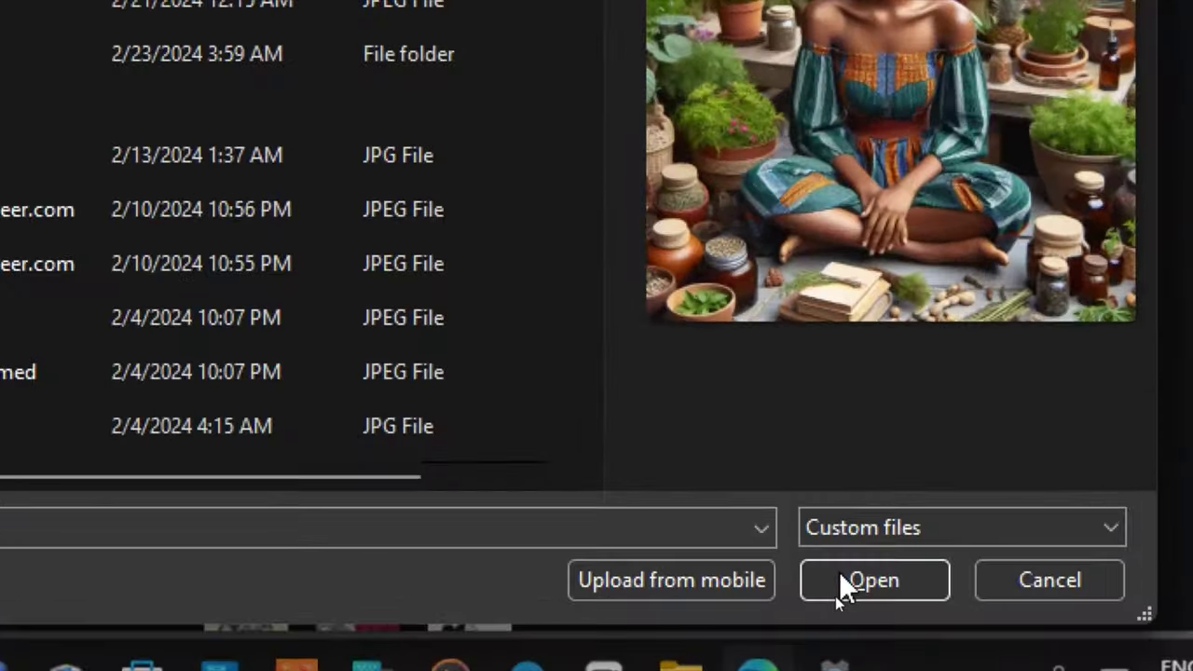
{"action": "left_click", "coordinate": [843, 601]}
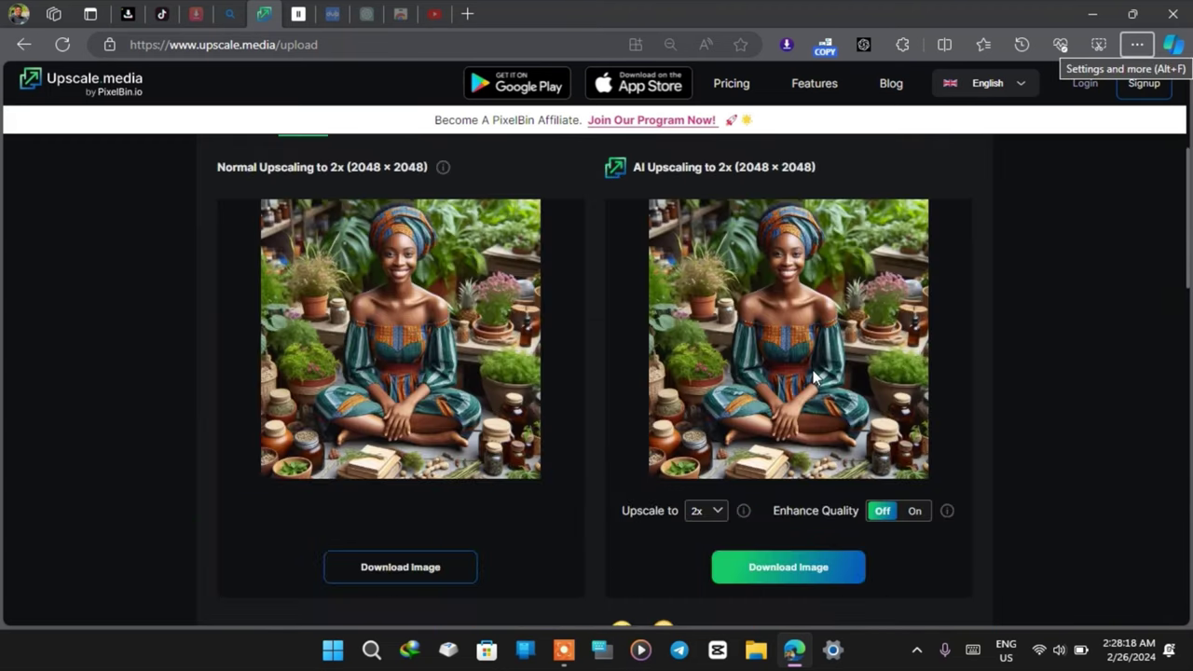
{"action": "mouse_move", "coordinate": [813, 377]}
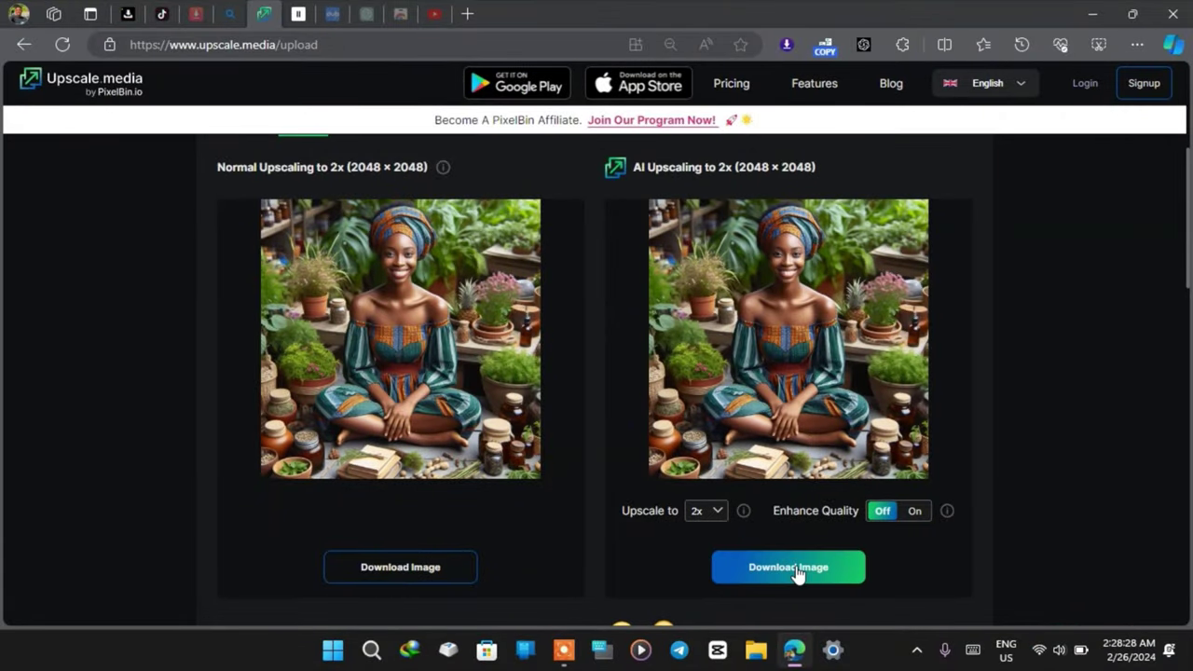
{"action": "left_click", "coordinate": [798, 569]}
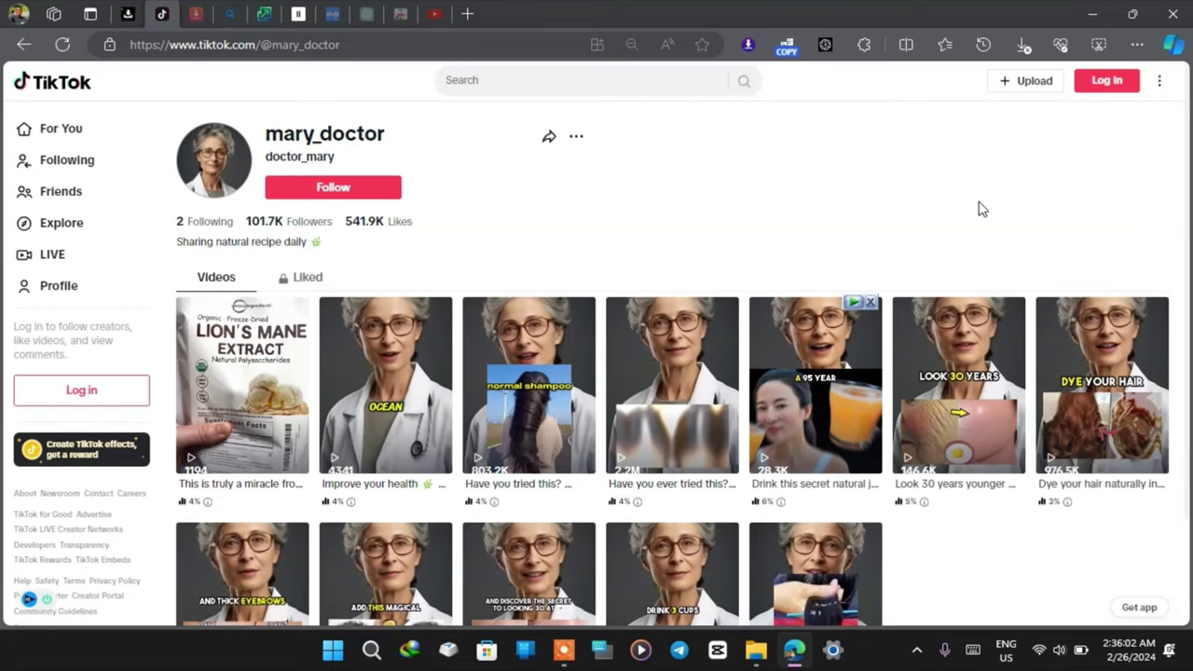
Open the 'Japanese secret for silky smooth hair' video from the doctor's profile and pause it
{"action": "scroll", "coordinate": [941, 298], "scroll_direction": "down", "scroll_amount": 2}
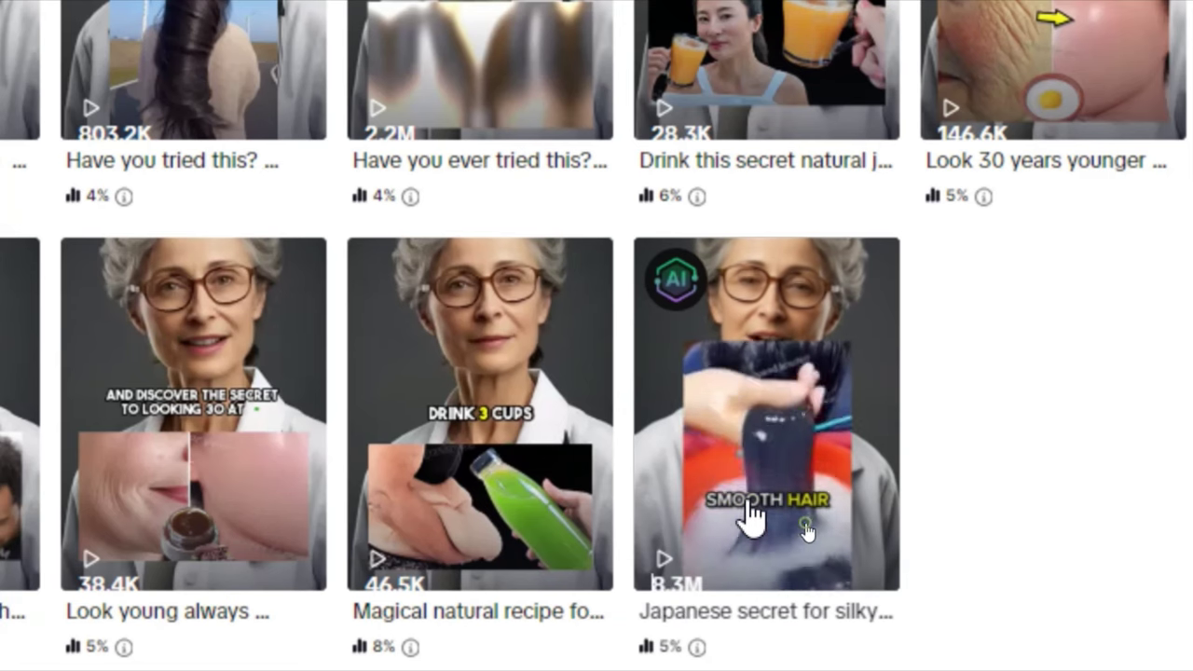
{"action": "left_click", "coordinate": [751, 519]}
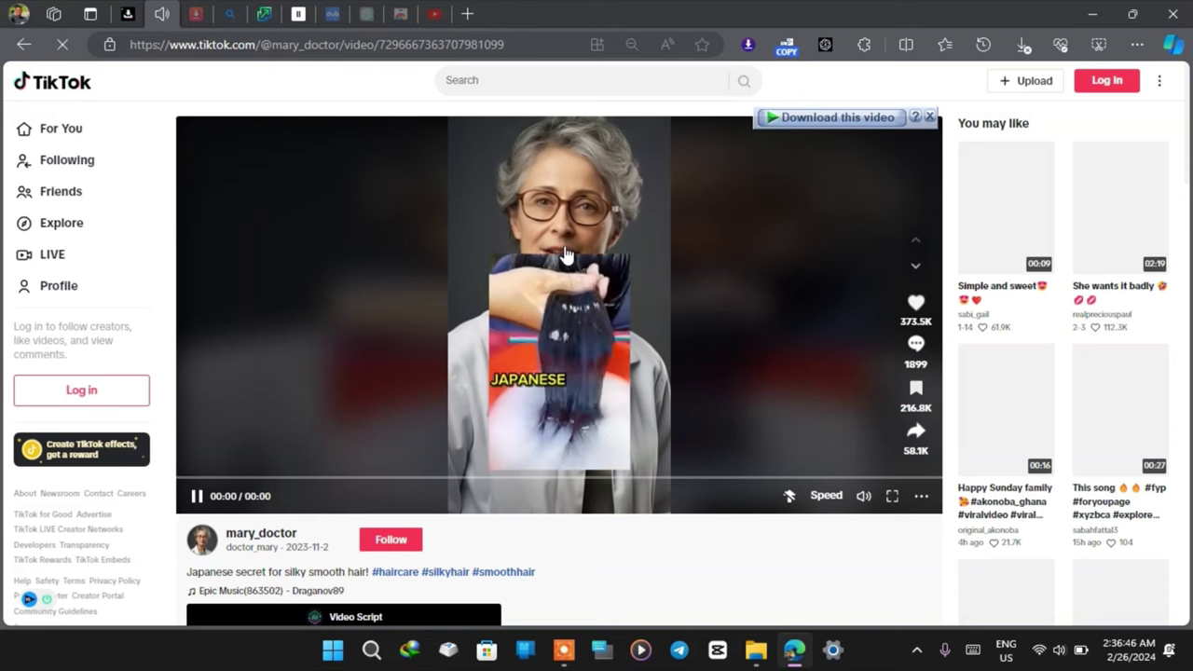
{"action": "left_click", "coordinate": [196, 503]}
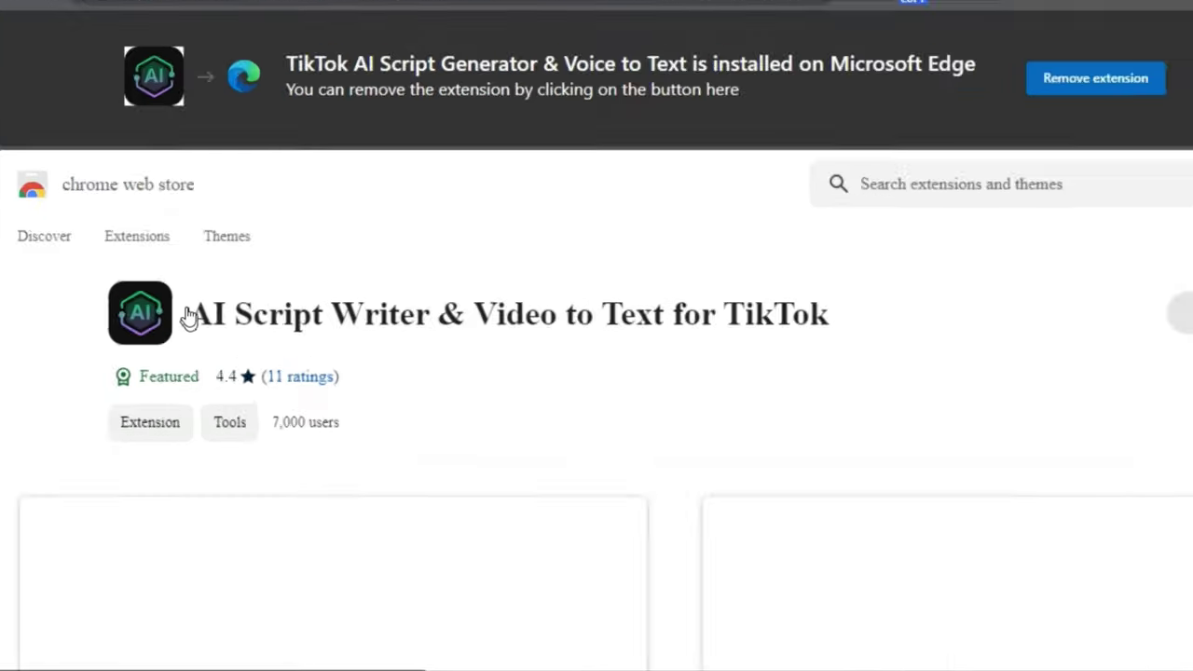
Extract the video's transcript with the Video Script extension and copy it to the clipboard
{"action": "left_click_drag", "start_coordinate": [188, 314], "coordinate": [258, 324]}
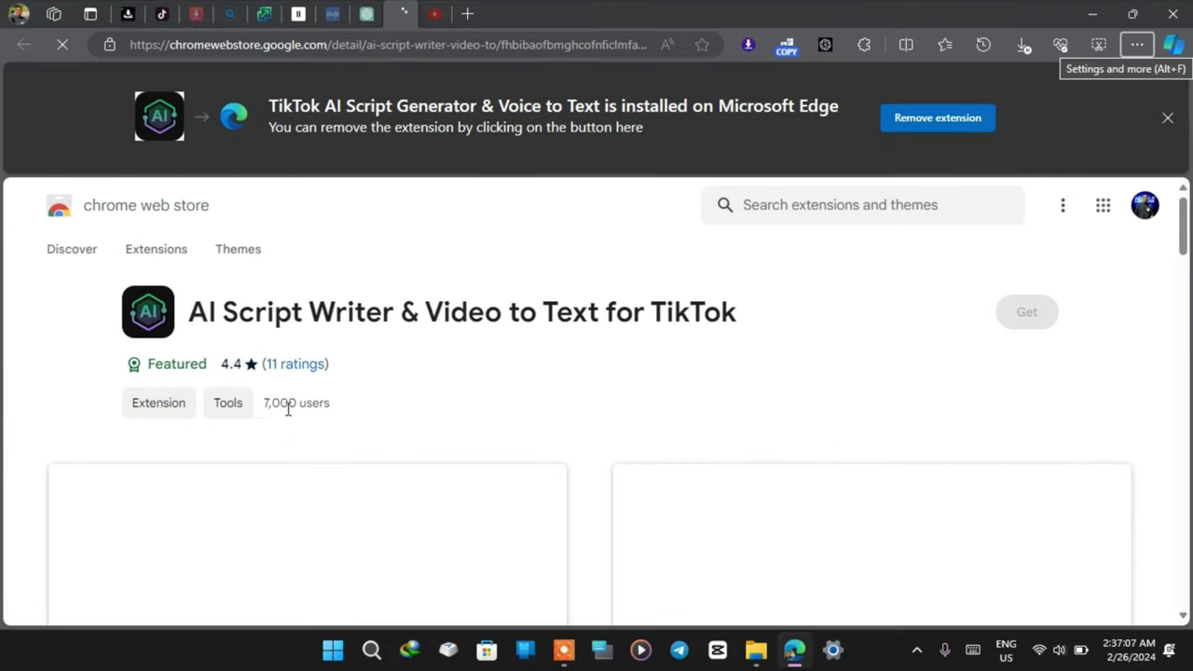
{"action": "scroll", "coordinate": [786, 546], "scroll_direction": "down", "scroll_amount": 3}
{"action": "scroll", "coordinate": [973, 551], "scroll_direction": "up", "scroll_amount": 3}
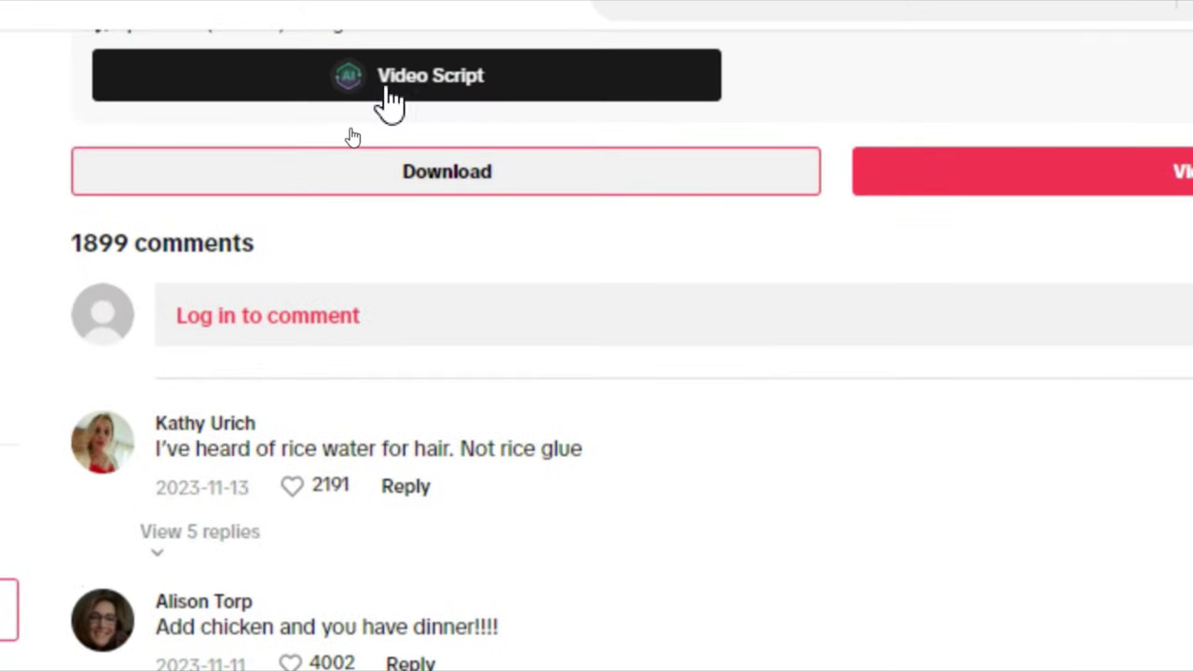
{"action": "left_click", "coordinate": [426, 60]}
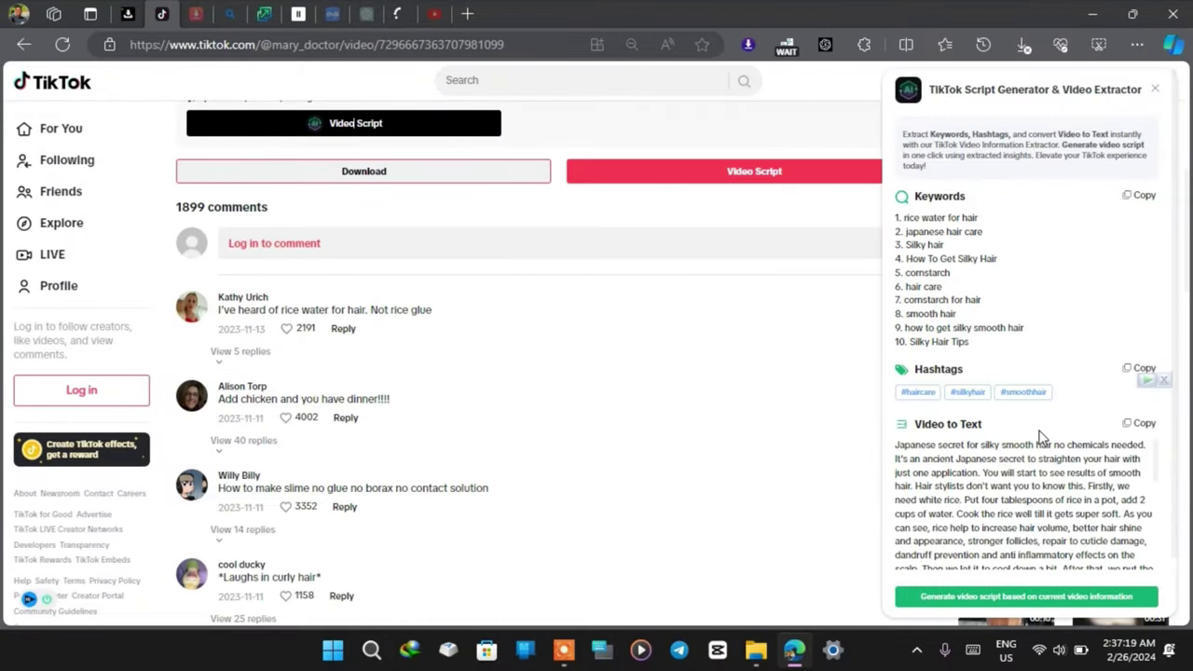
{"action": "scroll", "coordinate": [933, 416], "scroll_direction": "down", "scroll_amount": 10}
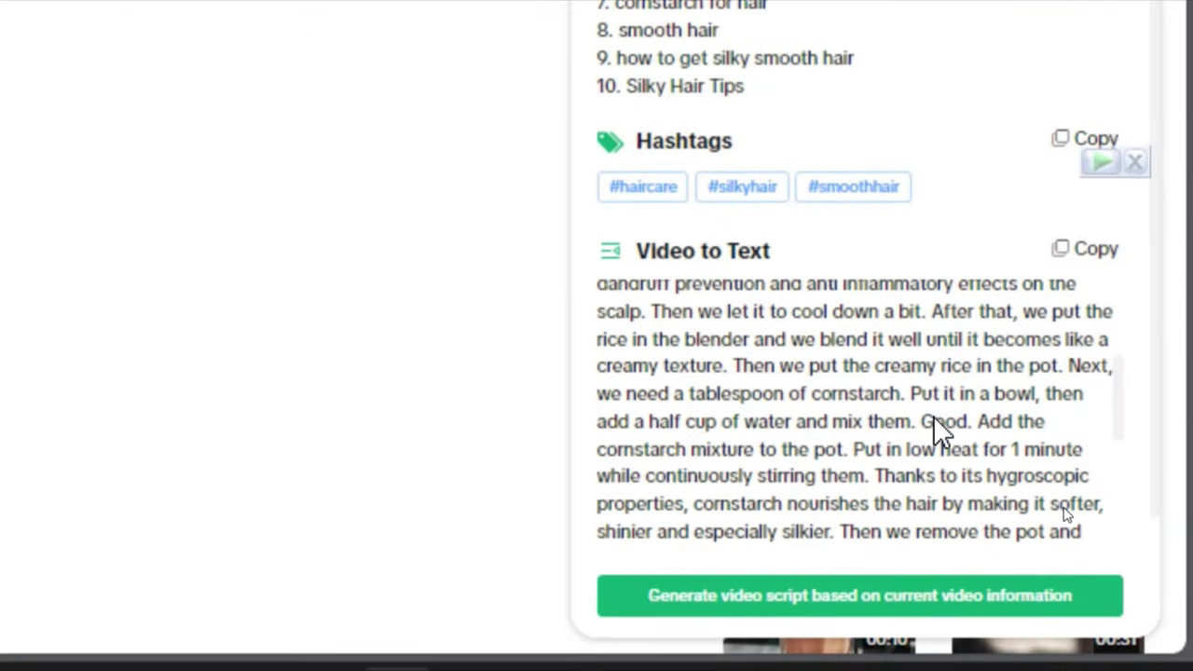
{"action": "scroll", "coordinate": [933, 415], "scroll_direction": "up", "scroll_amount": 10}
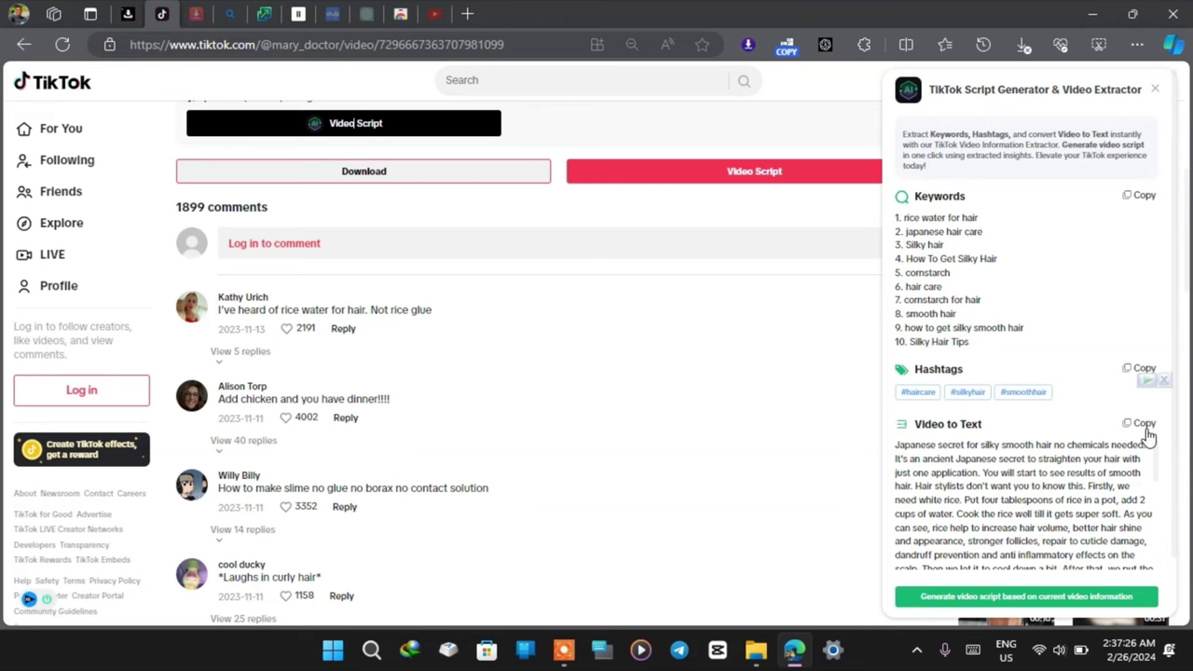
{"action": "left_click", "coordinate": [1144, 424]}
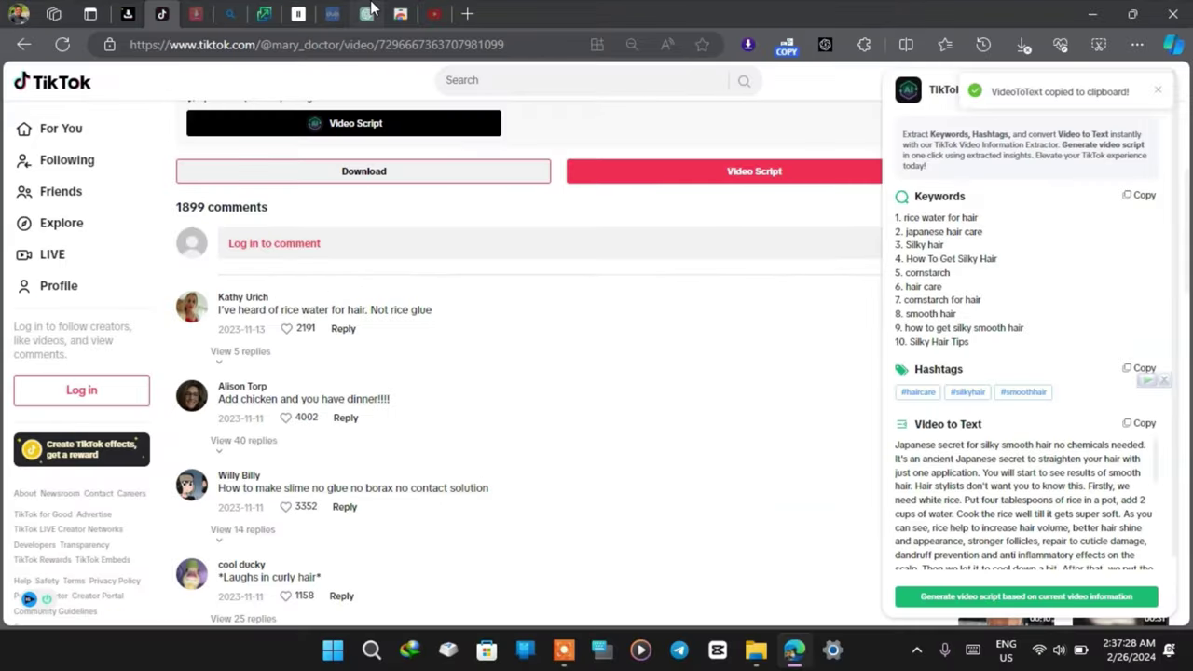
{"action": "left_click", "coordinate": [366, 14]}
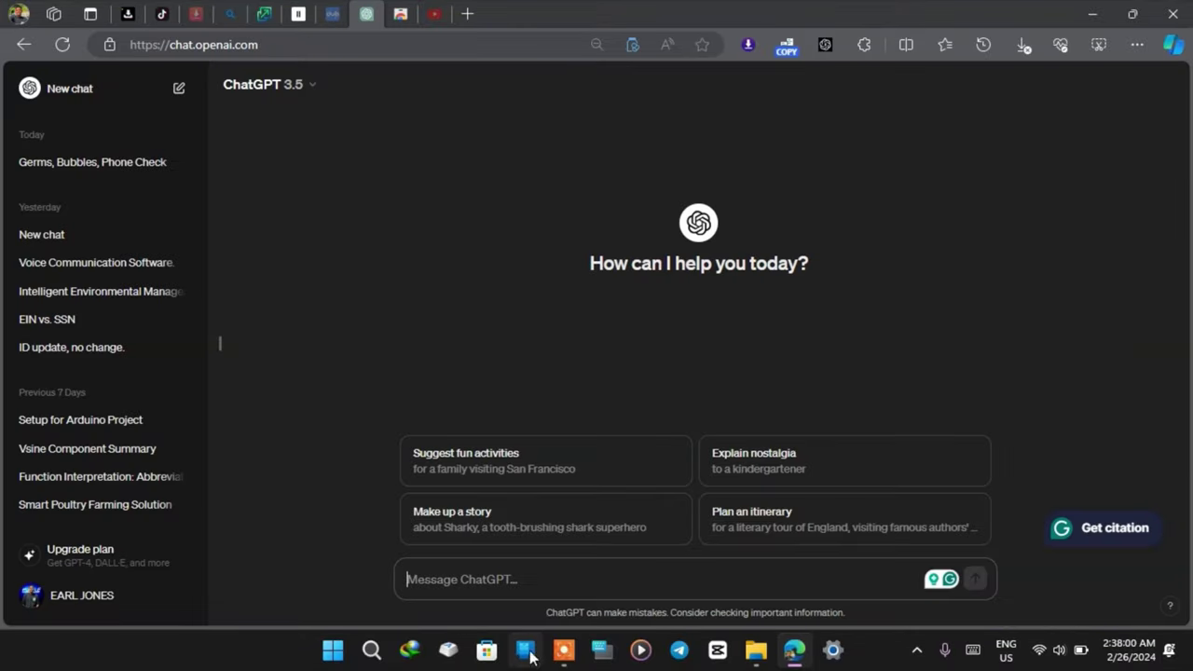
Ask ChatGPT to reword the pasted hair-recipe transcript using common synonyms
{"action": "left_click", "coordinate": [422, 582]}
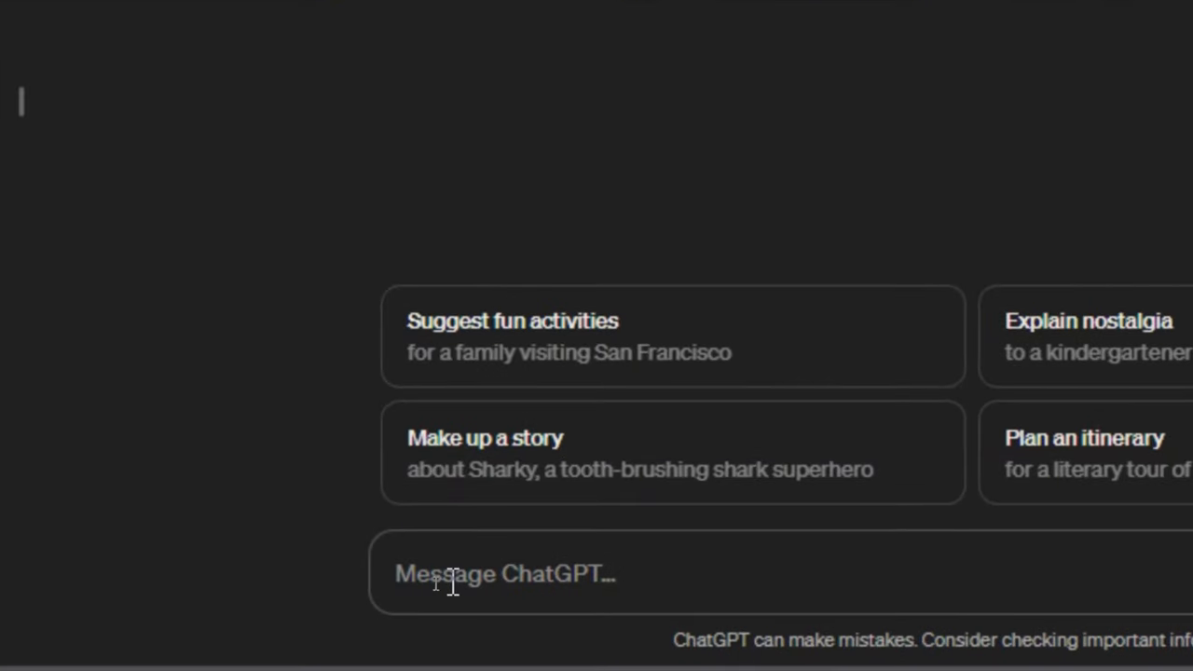
{"action": "type", "text": "ch"}
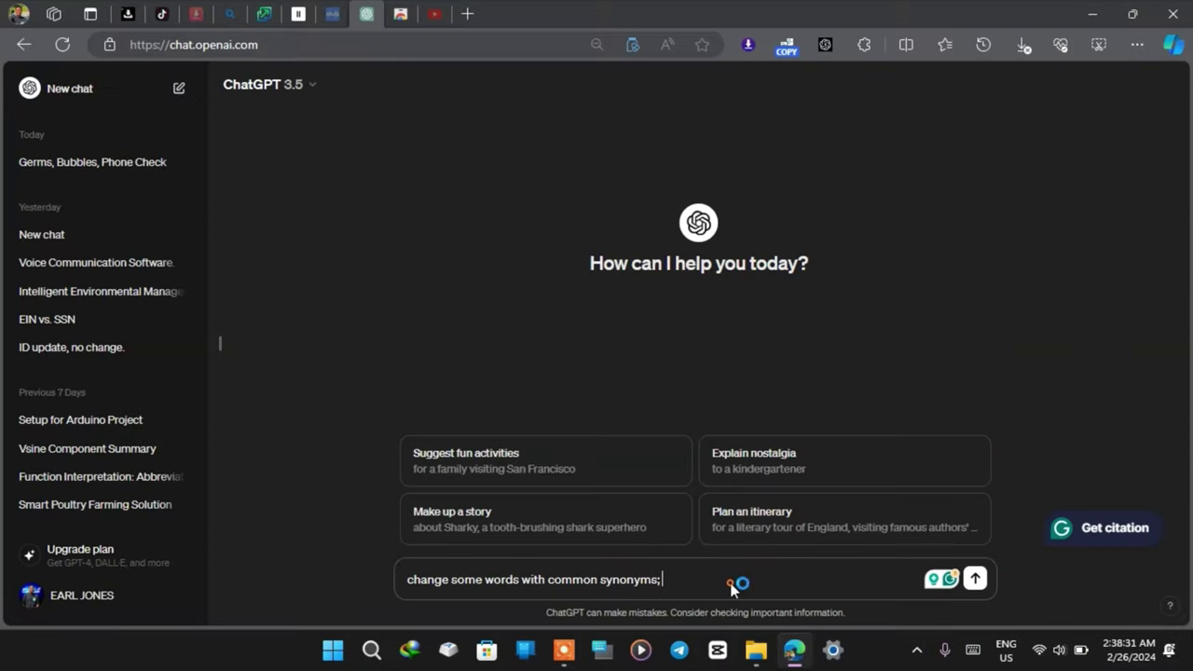
{"action": "right_click", "coordinate": [737, 583]}
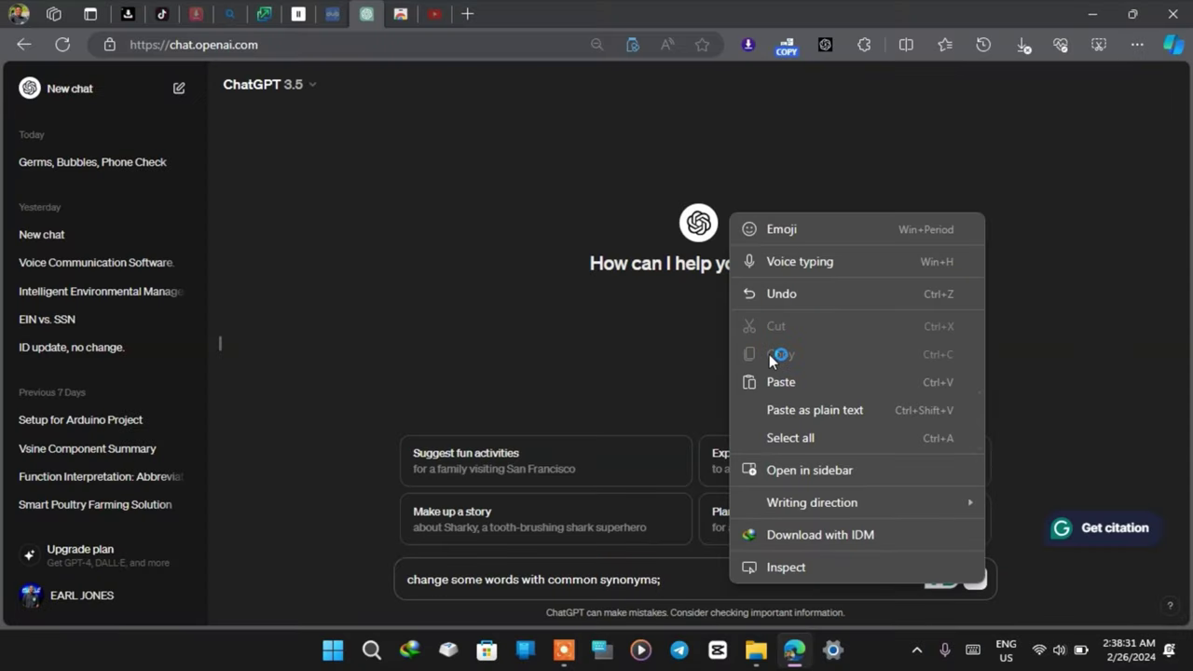
{"action": "left_click", "coordinate": [774, 384]}
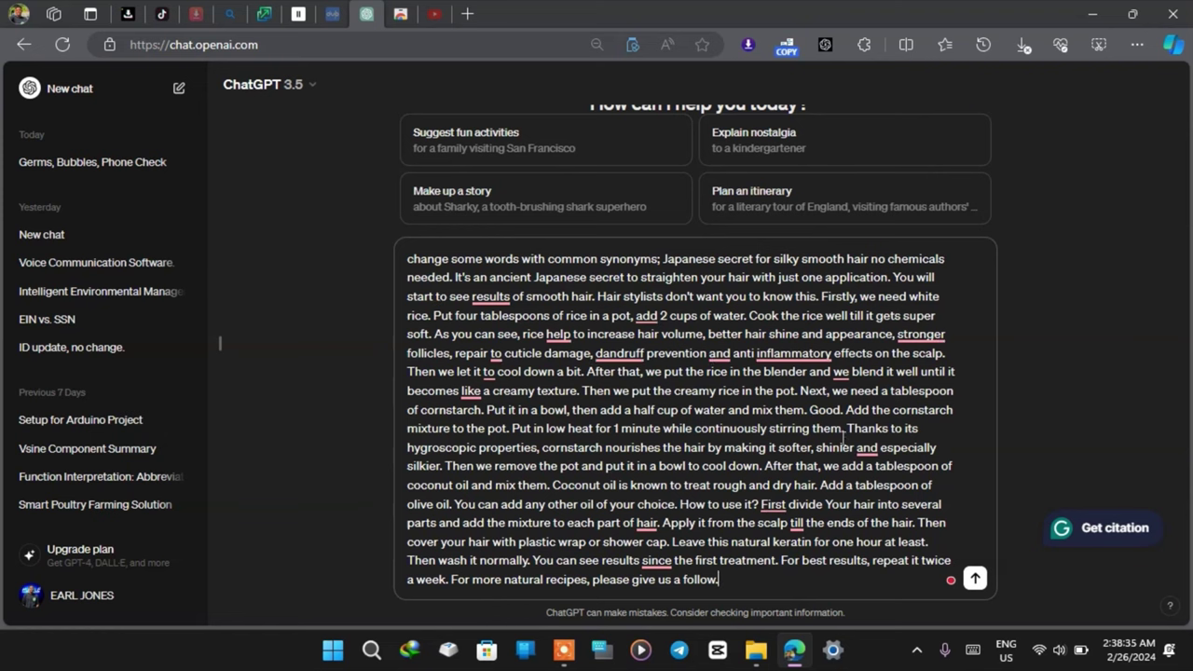
{"action": "left_click", "coordinate": [975, 574]}
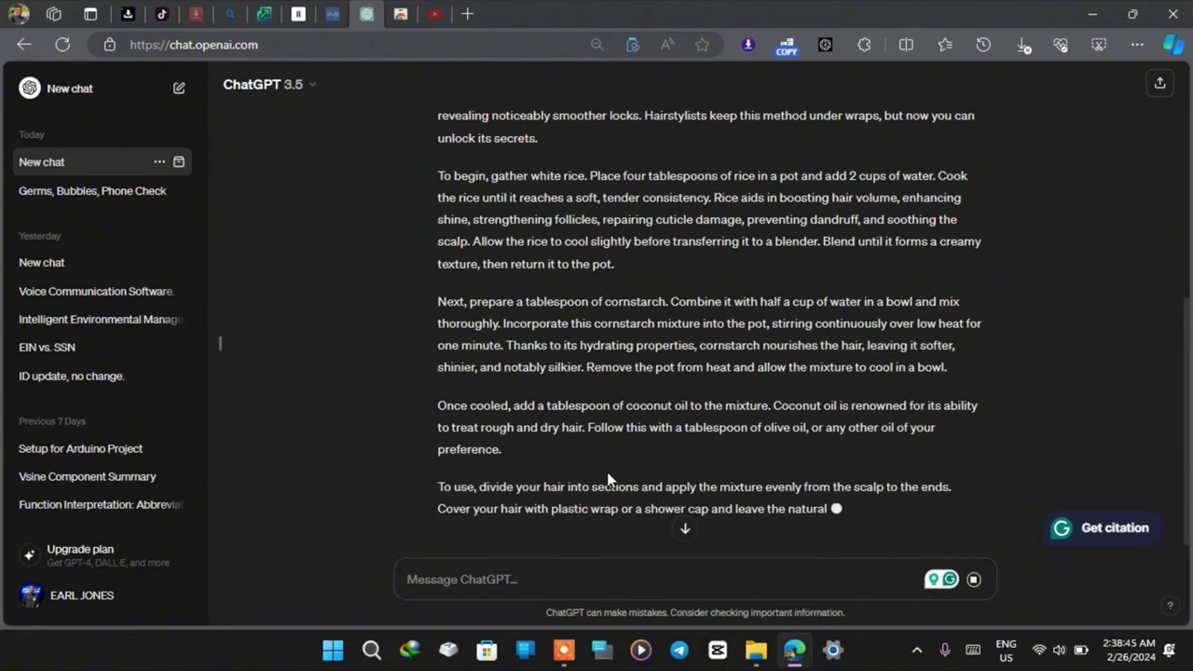
{"action": "scroll", "coordinate": [643, 476], "scroll_direction": "up", "scroll_amount": 6}
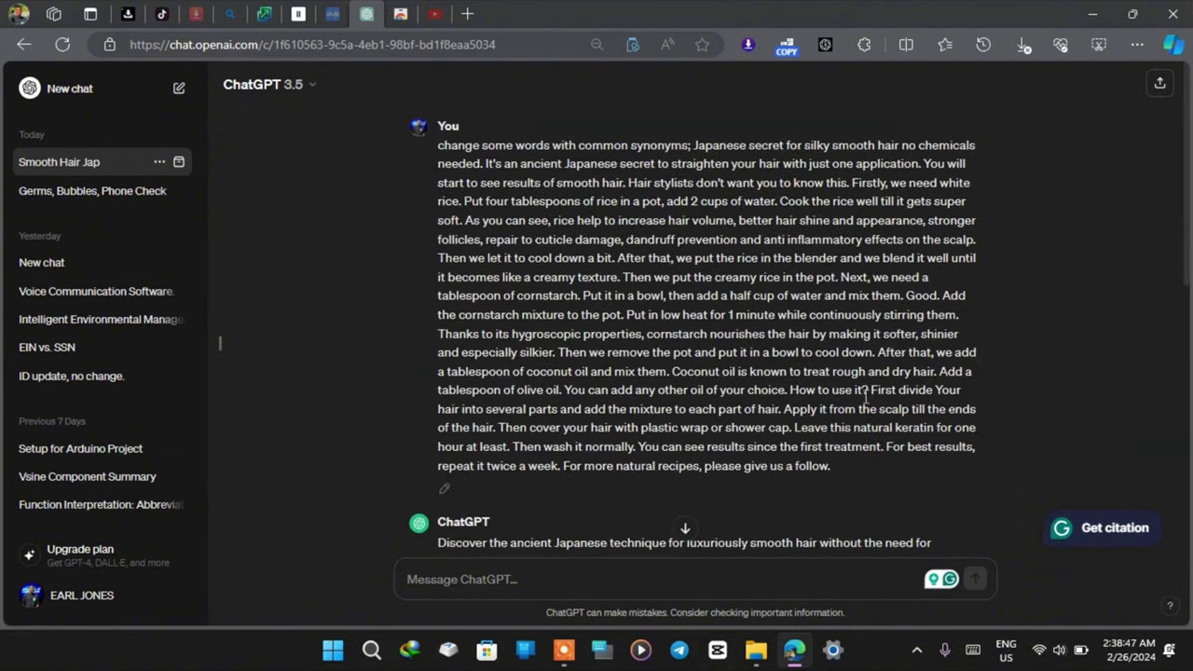
{"action": "scroll", "coordinate": [553, 387], "scroll_direction": "down", "scroll_amount": 4}
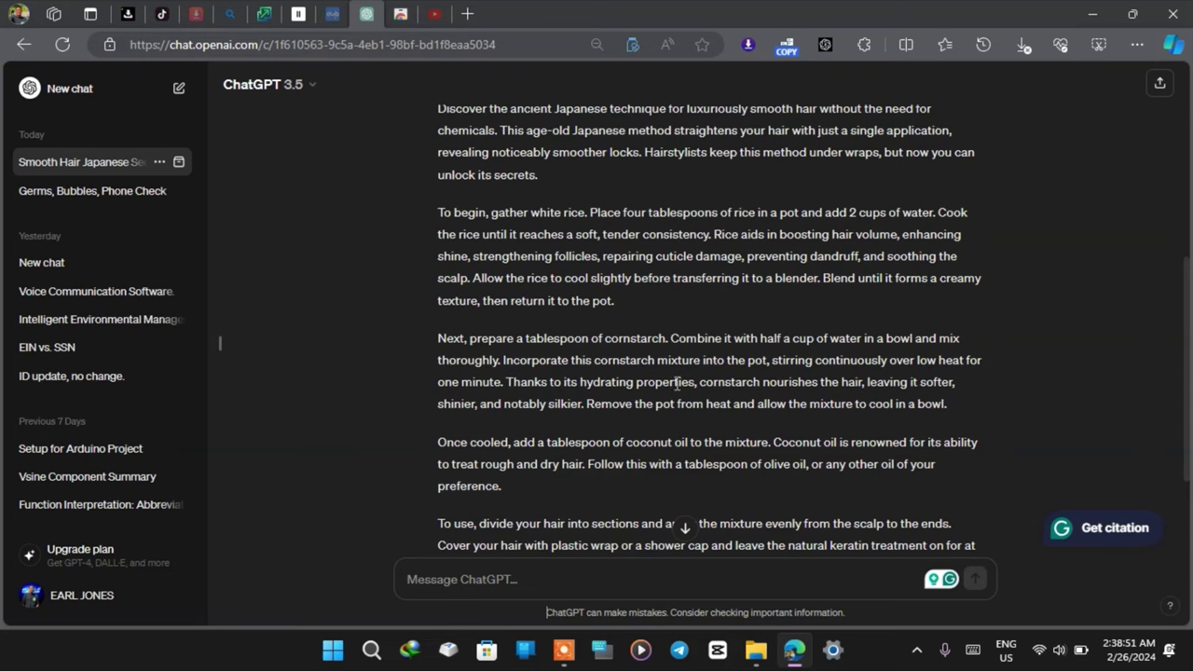
{"action": "scroll", "coordinate": [676, 383], "scroll_direction": "down", "scroll_amount": 3}
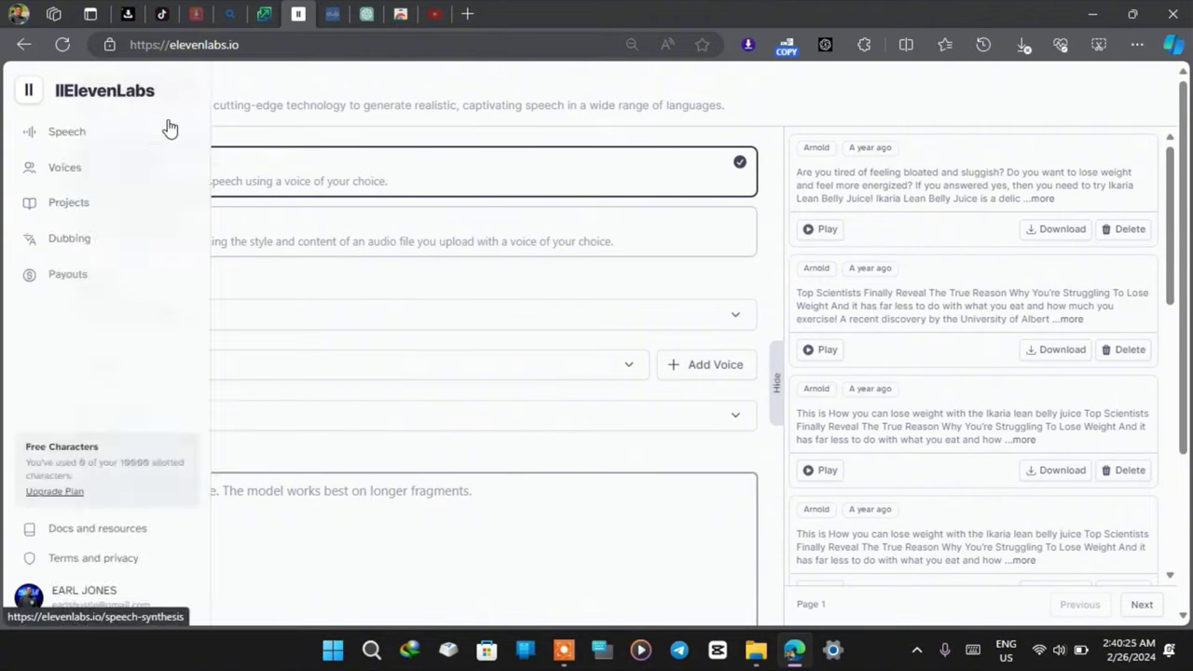
Paste the reworded script into ElevenLabs text to speech and select the Dorothy voice
{"action": "right_click", "coordinate": [108, 511]}
{"action": "left_click", "coordinate": [168, 290]}
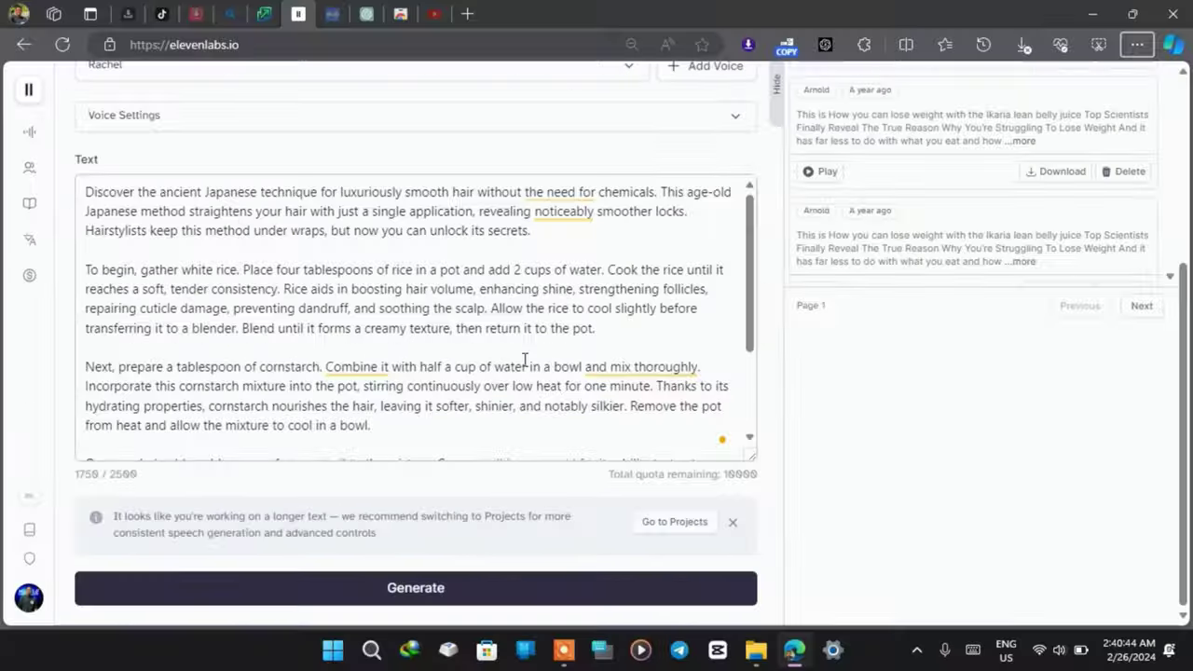
{"action": "left_click", "coordinate": [354, 65]}
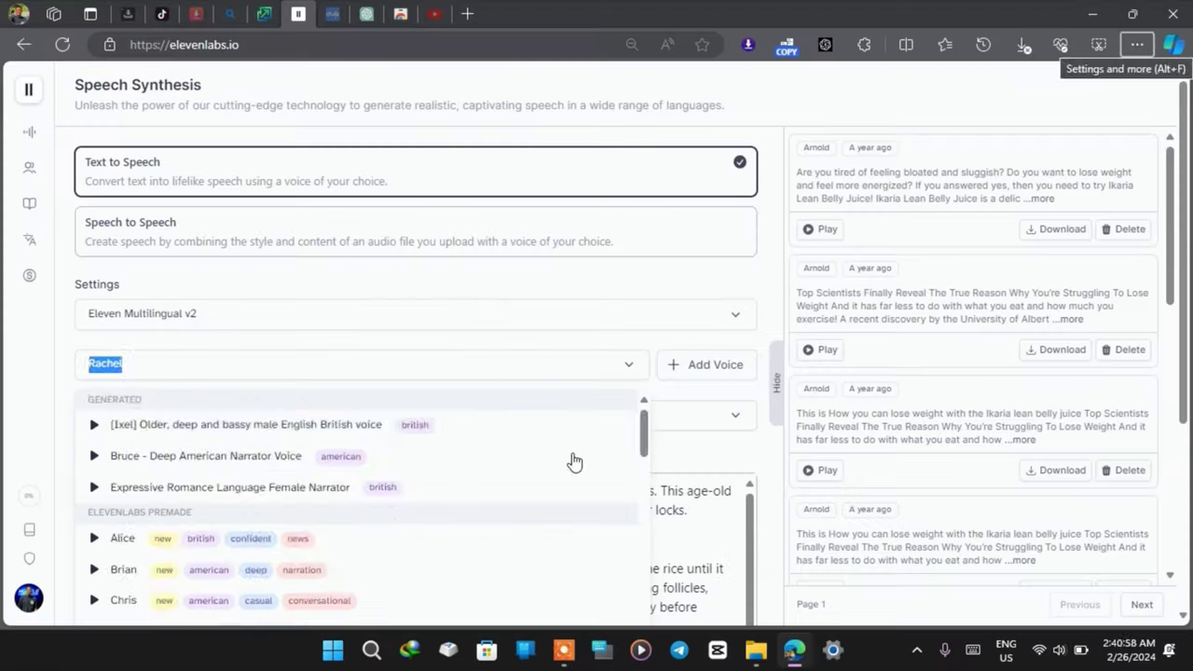
{"action": "scroll", "coordinate": [1071, 270], "scroll_direction": "down", "scroll_amount": 5}
{"action": "scroll", "coordinate": [105, 298], "scroll_direction": "up", "scroll_amount": 2}
{"action": "left_click", "coordinate": [250, 486]}
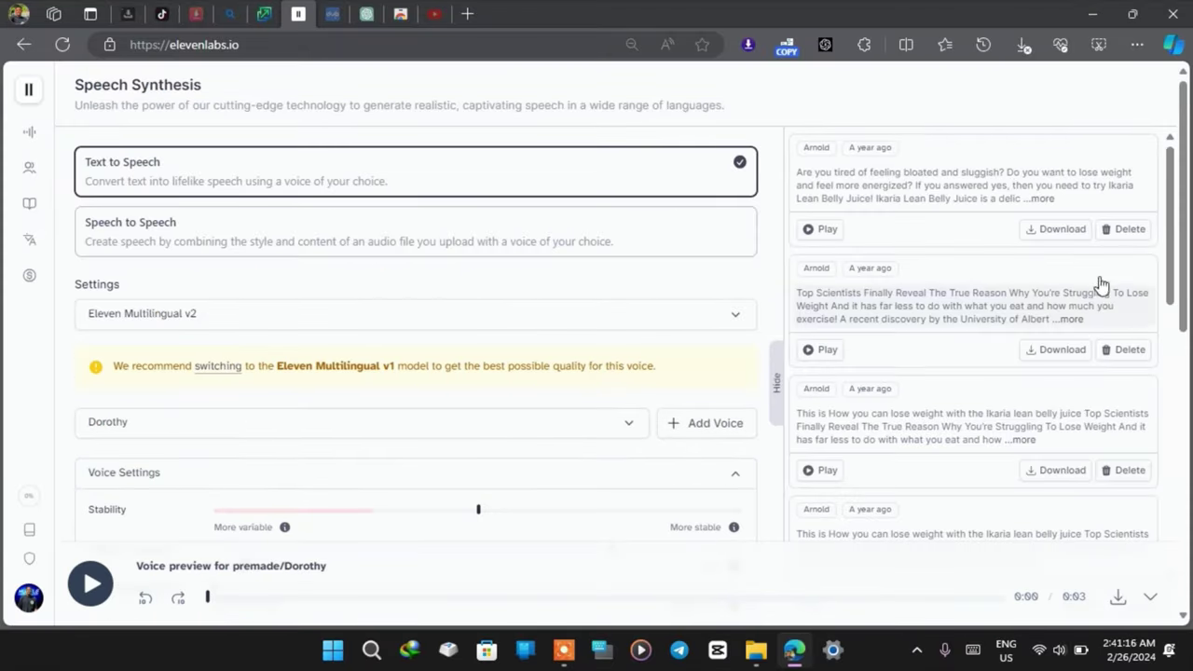
{"action": "scroll", "coordinate": [338, 370], "scroll_direction": "down", "scroll_amount": 3}
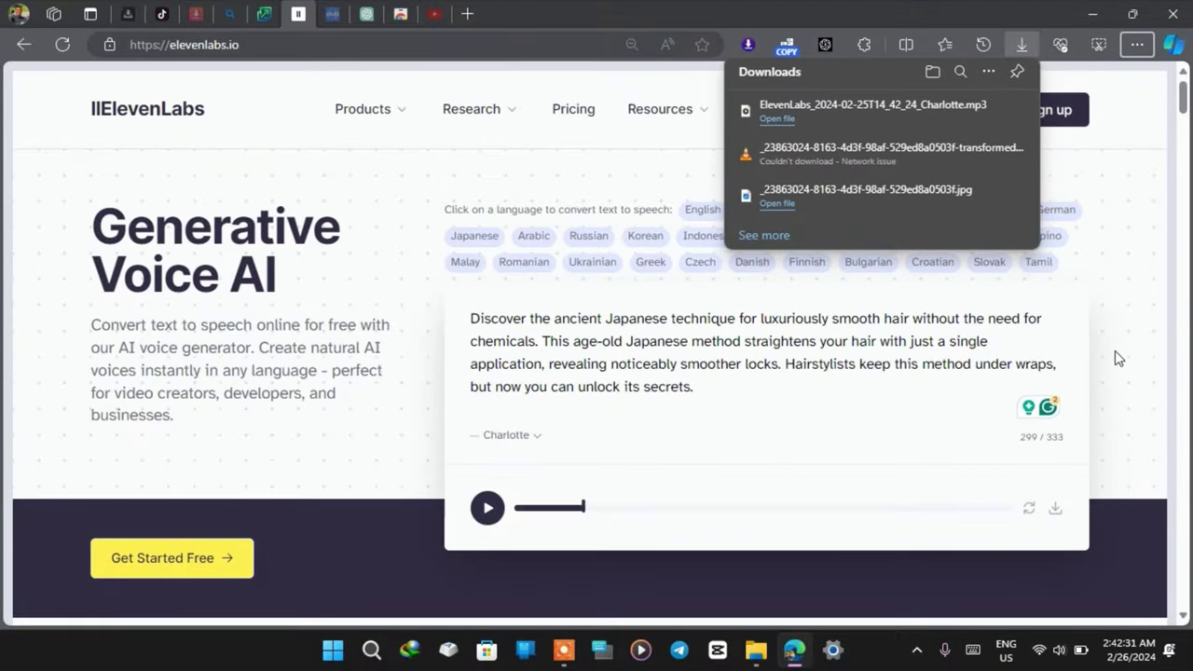
{"action": "left_click", "coordinate": [1116, 355]}
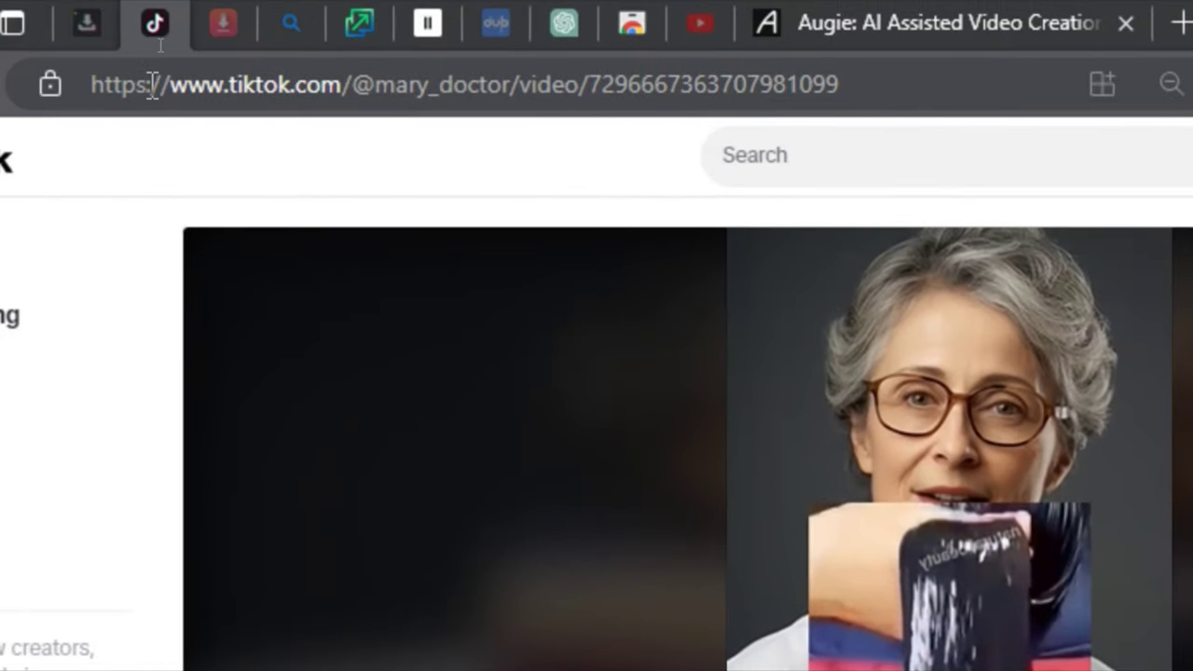
Copy the TikTok hair-recipe video's URL from the address bar
{"action": "left_click", "coordinate": [152, 86]}
{"action": "right_click", "coordinate": [149, 84]}
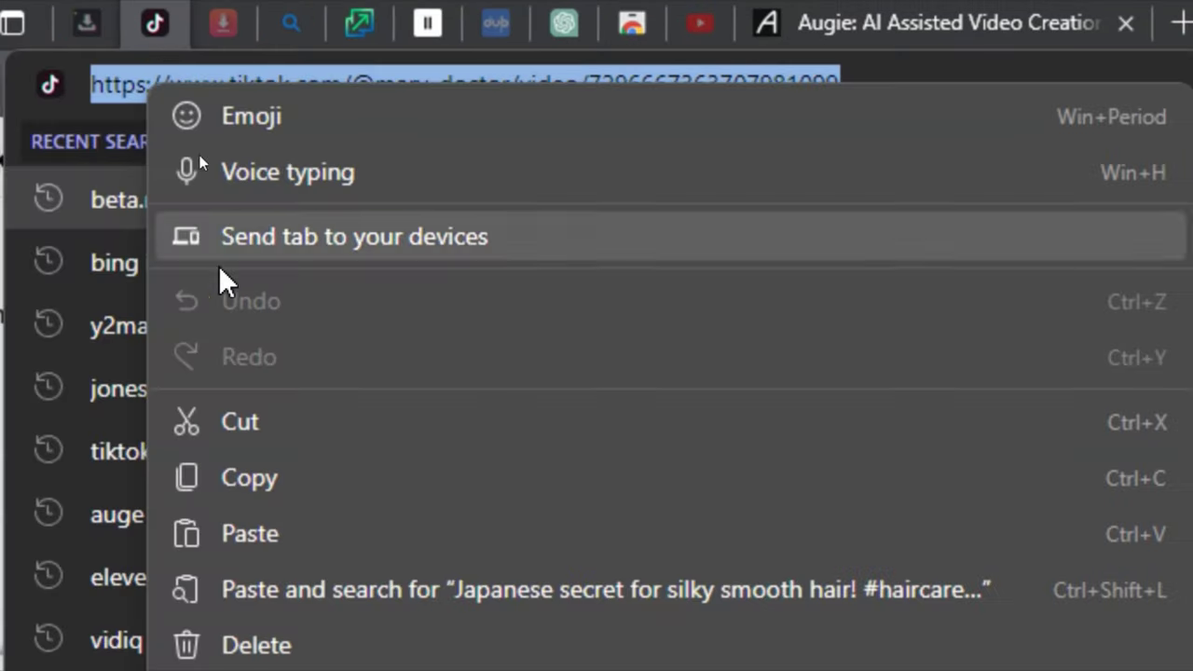
{"action": "left_click", "coordinate": [291, 489]}
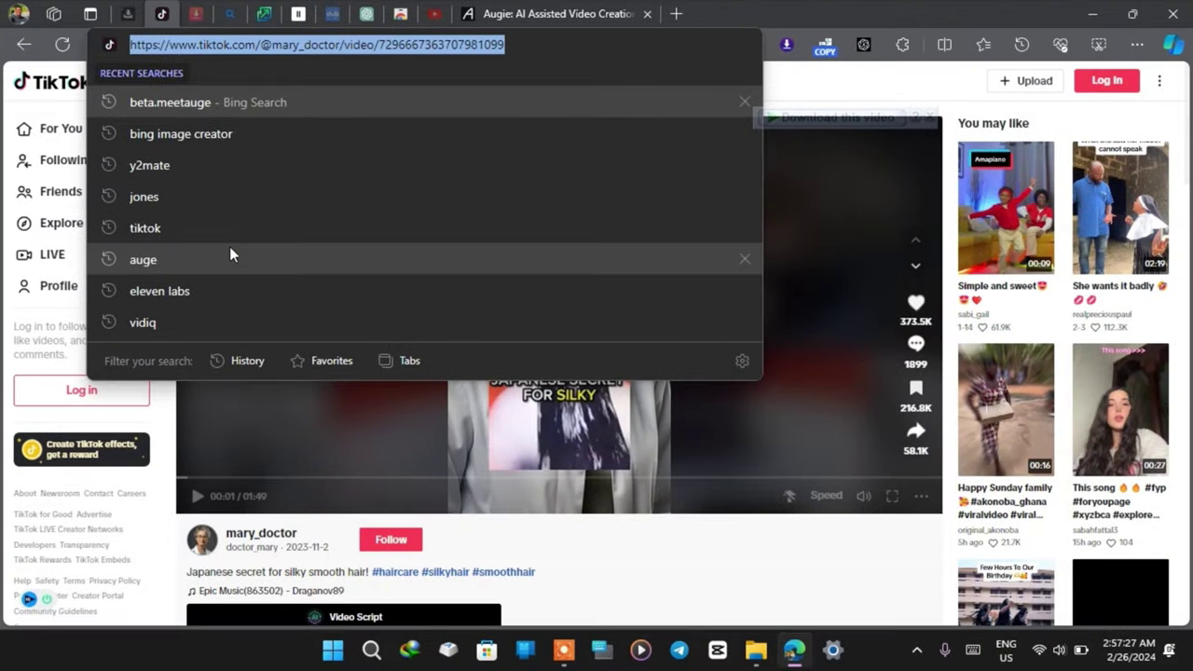
Paste the link into SaveTik and download the video as an mp4 file
{"action": "left_click", "coordinate": [124, 8]}
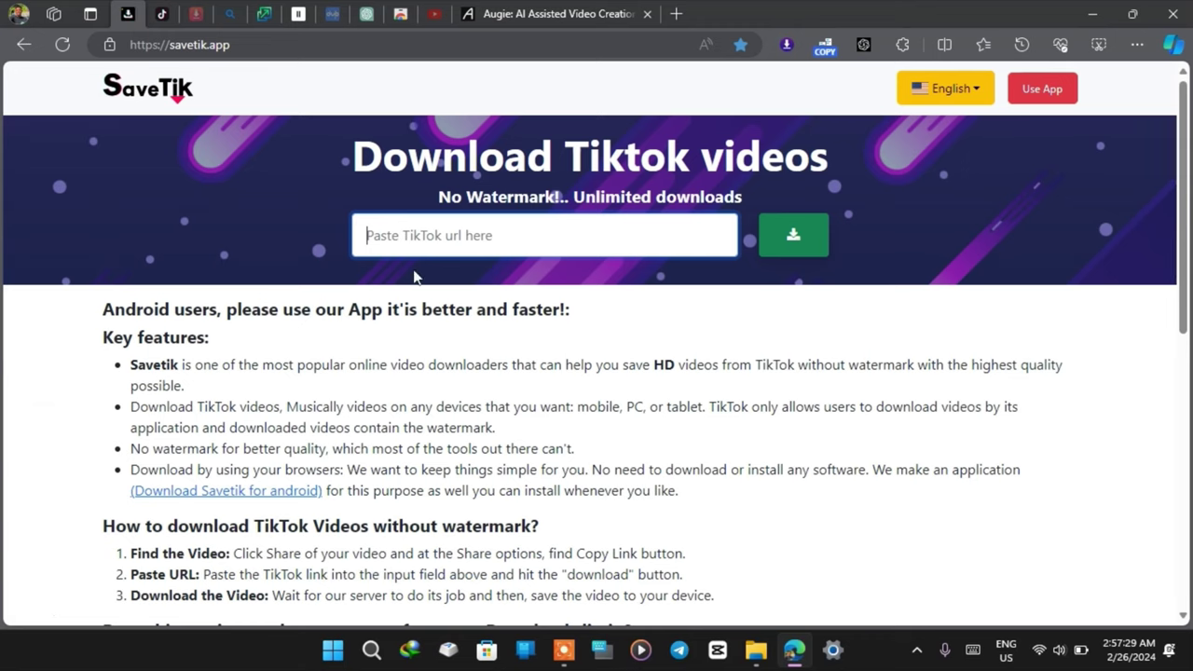
{"action": "right_click", "coordinate": [422, 217]}
{"action": "left_click", "coordinate": [466, 379]}
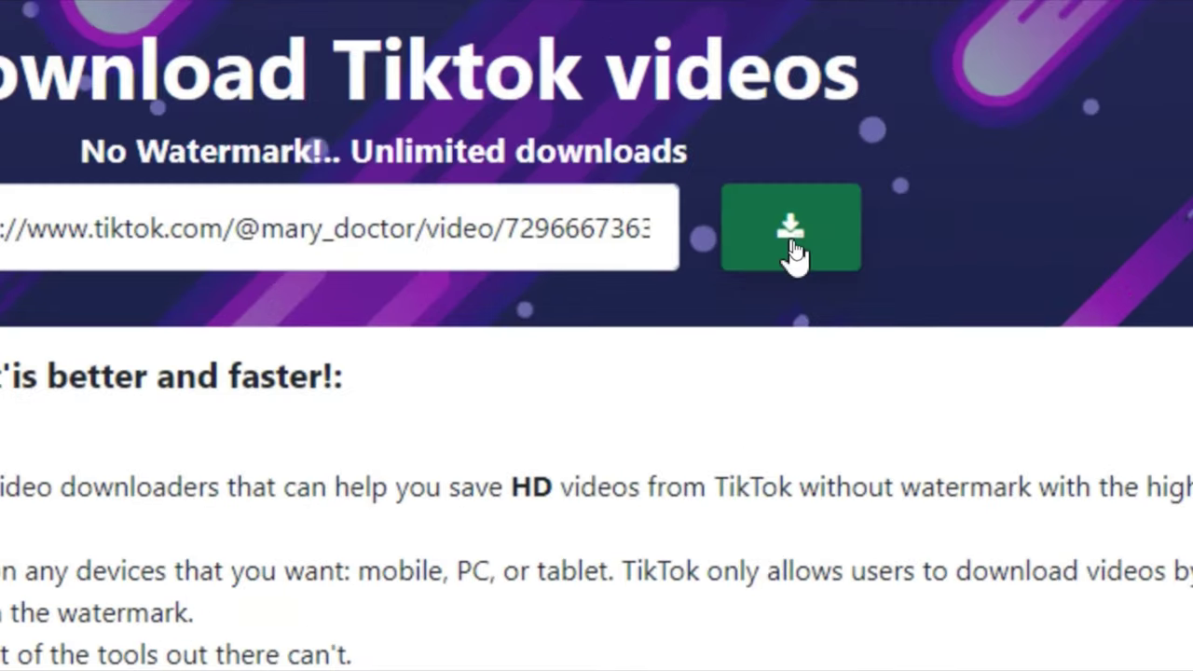
{"action": "left_click", "coordinate": [791, 250]}
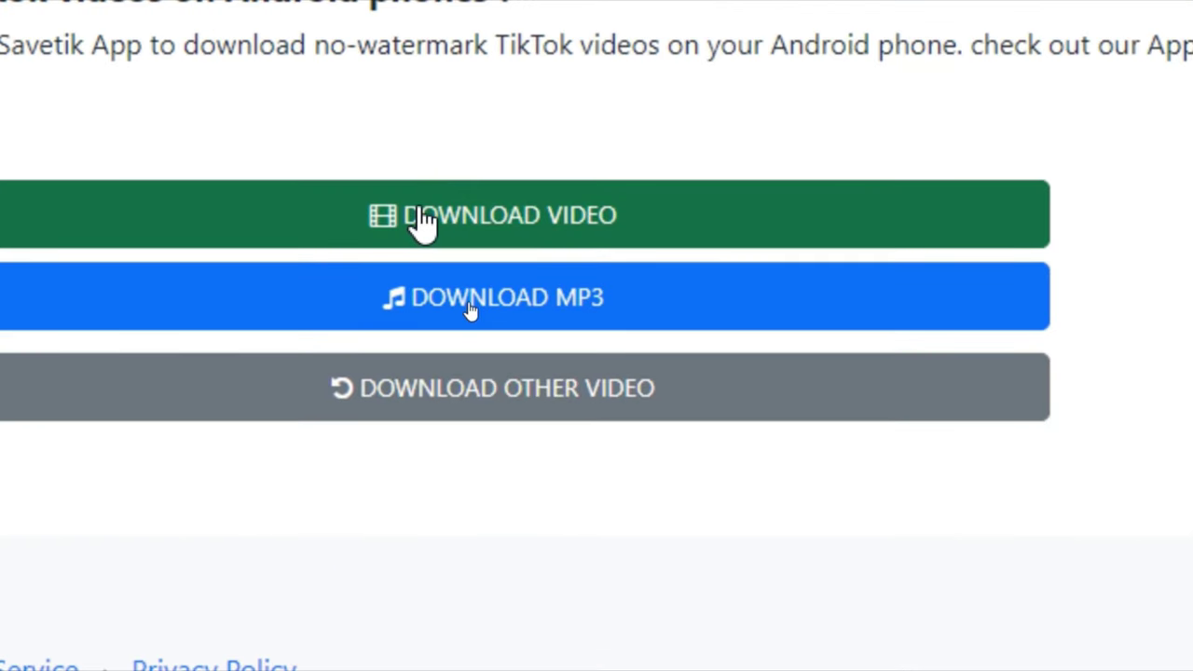
{"action": "left_click", "coordinate": [422, 214]}
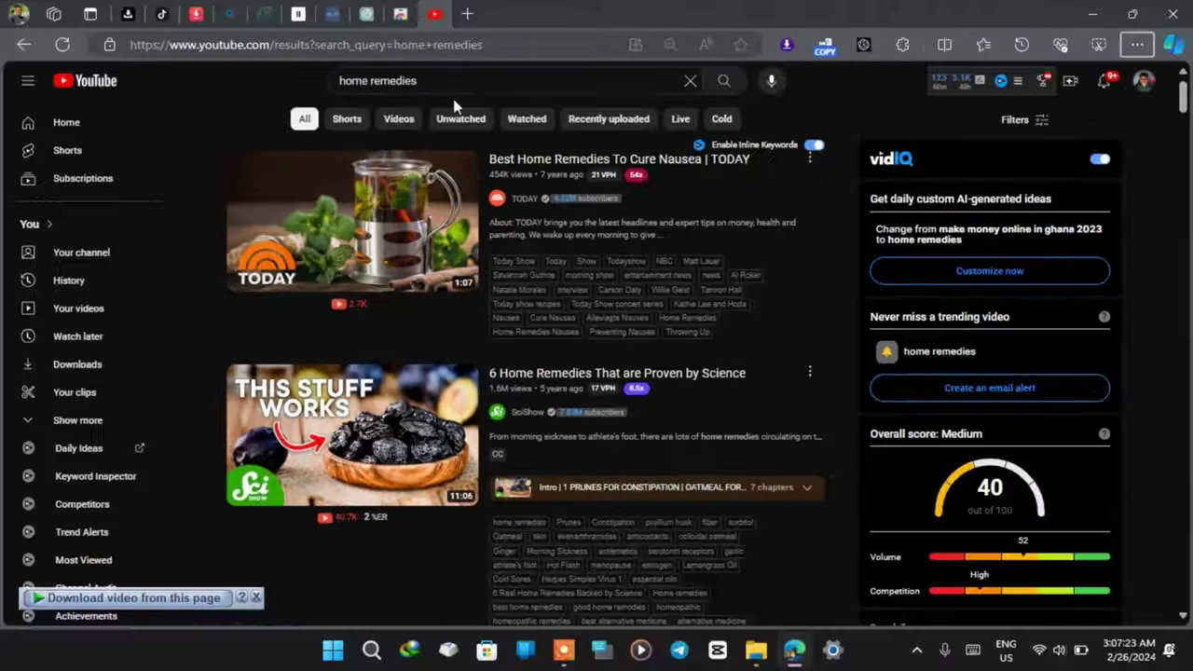
Filter the 'home remedies' results to Shorts and copy the Flu Bomb short's share link
{"action": "scroll", "coordinate": [417, 416], "scroll_direction": "down", "scroll_amount": 15}
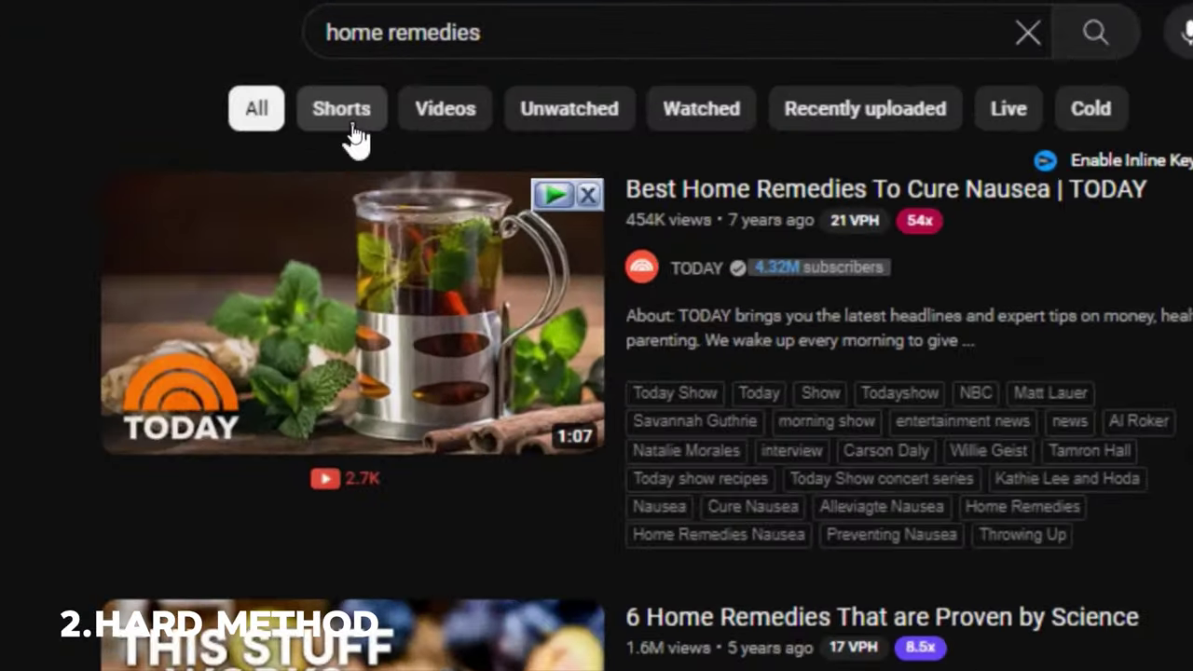
{"action": "left_click", "coordinate": [358, 130]}
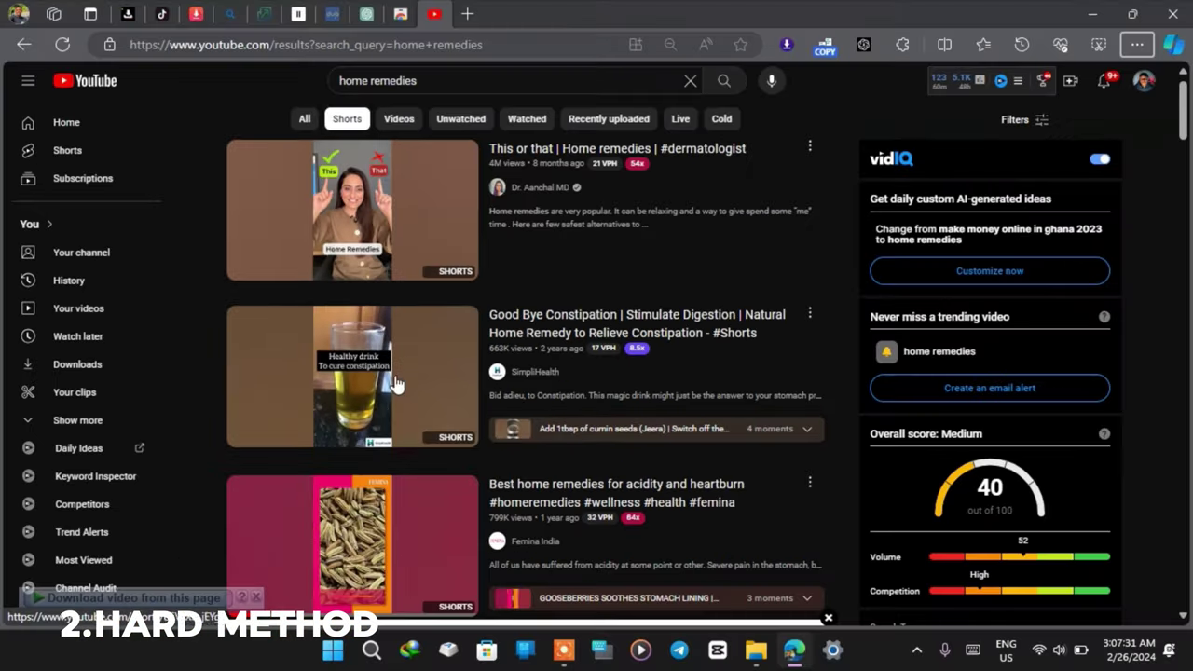
{"action": "left_click_drag", "start_coordinate": [1183, 140], "coordinate": [1189, 400]}
{"action": "scroll", "coordinate": [889, 306], "scroll_direction": "down", "scroll_amount": 1}
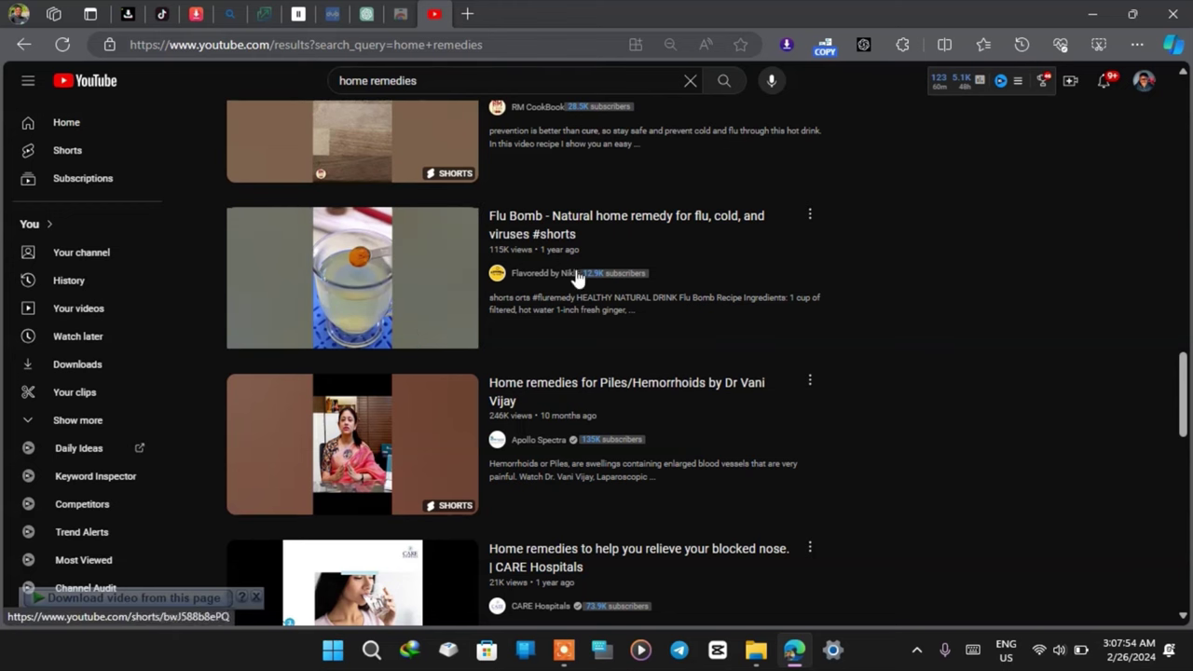
{"action": "left_click", "coordinate": [813, 220]}
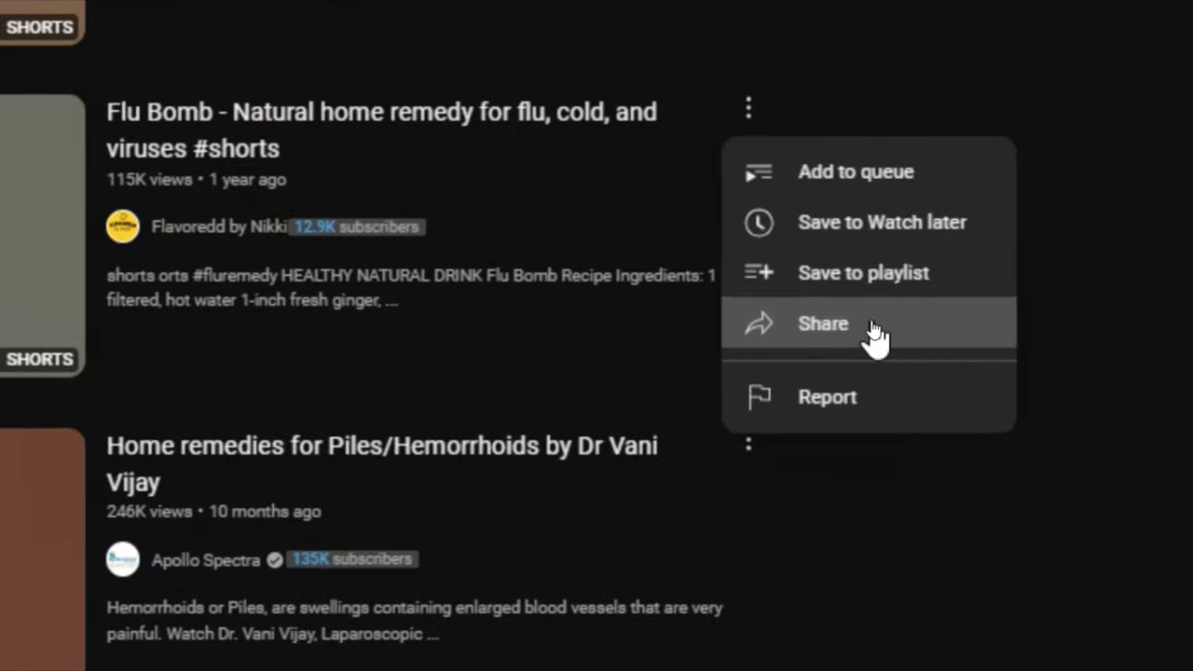
{"action": "left_click", "coordinate": [872, 325]}
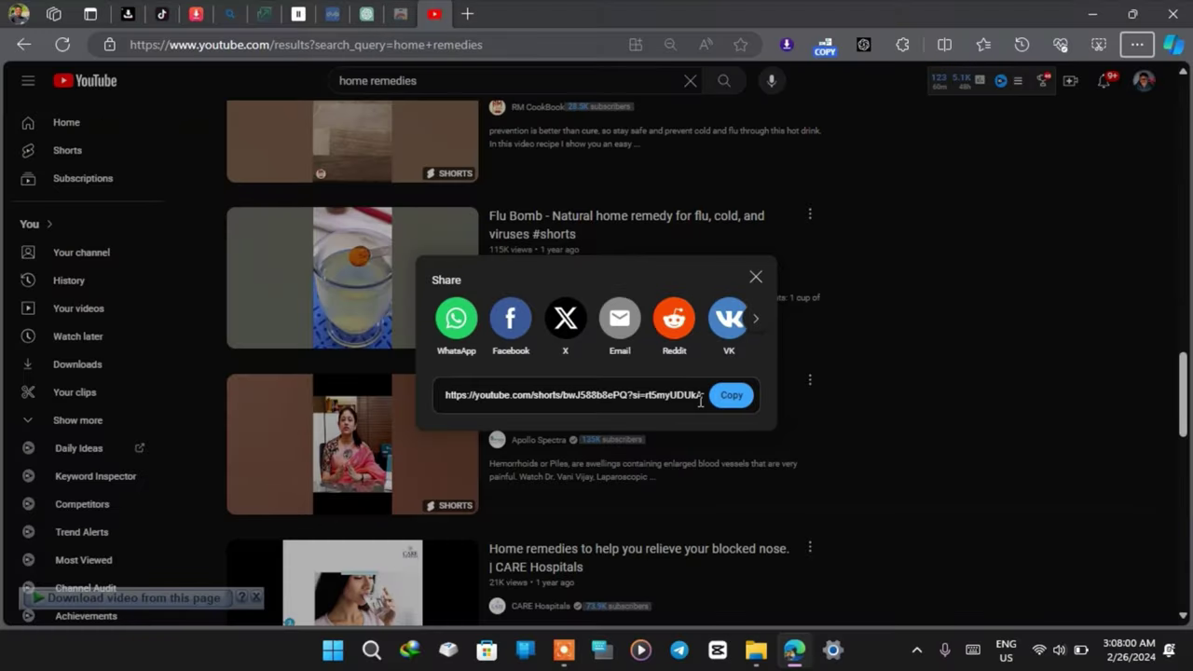
{"action": "left_click", "coordinate": [732, 395]}
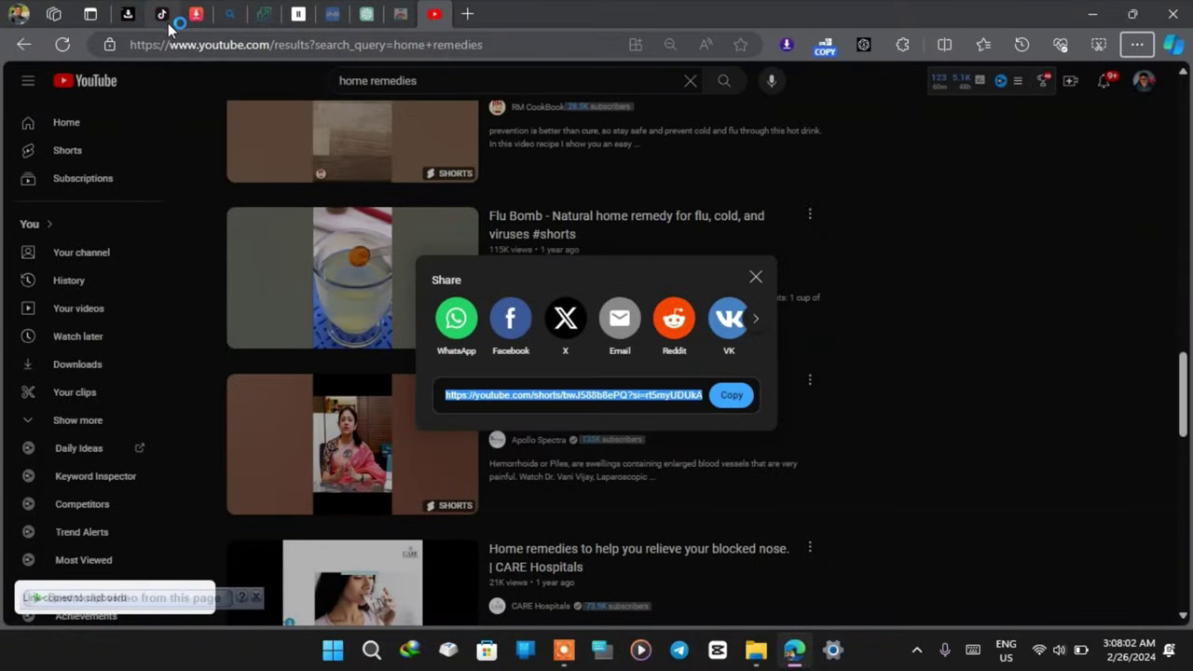
{"action": "left_click", "coordinate": [194, 13]}
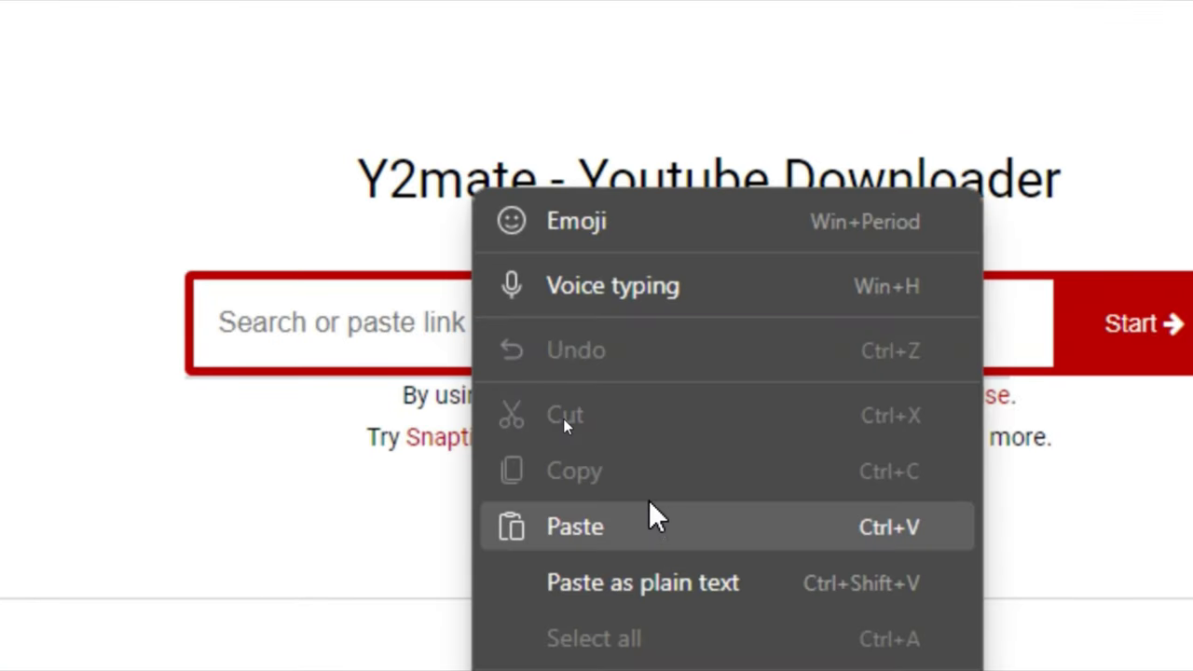
Paste the Flu Bomb link into Y2mate and download the 144p .3gp version (72.6 KB)
{"action": "left_click", "coordinate": [606, 527]}
{"action": "left_click", "coordinate": [1142, 324]}
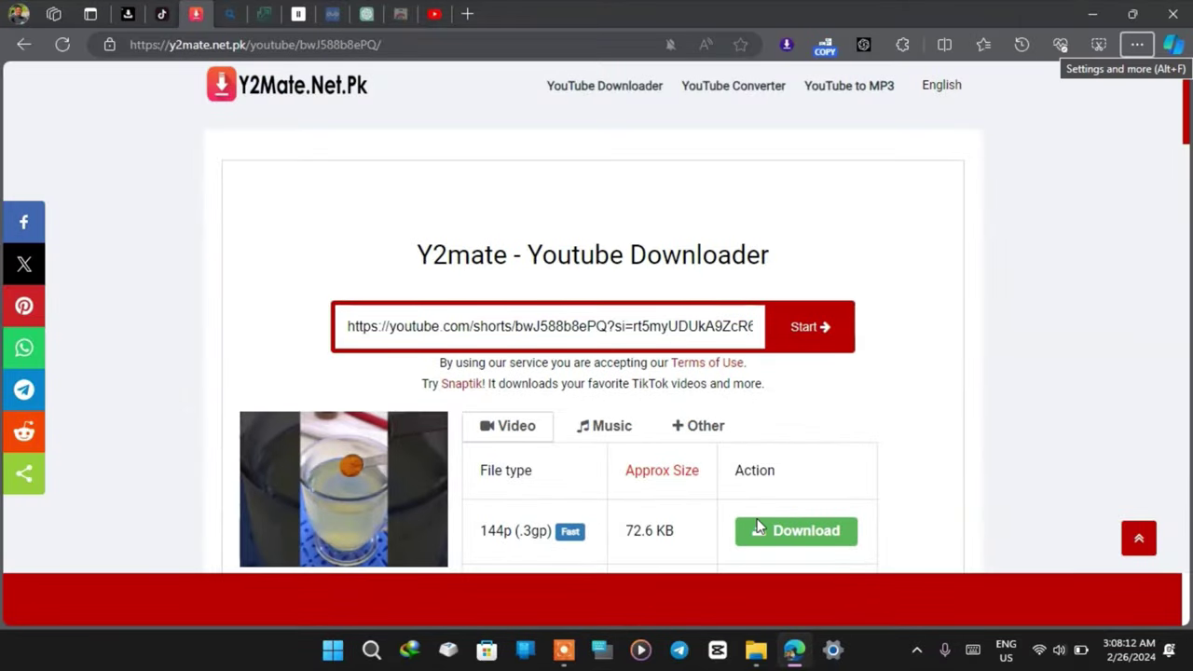
{"action": "scroll", "coordinate": [757, 527], "scroll_direction": "down", "scroll_amount": 5}
{"action": "scroll", "coordinate": [781, 372], "scroll_direction": "up", "scroll_amount": 5}
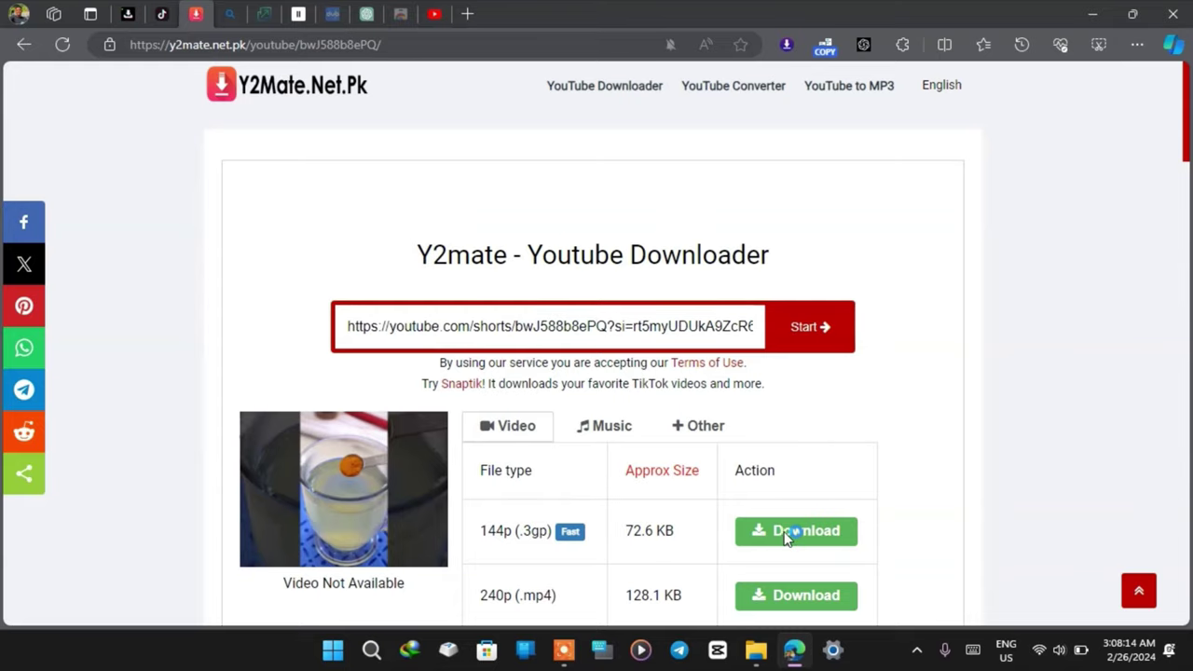
{"action": "left_click", "coordinate": [785, 533]}
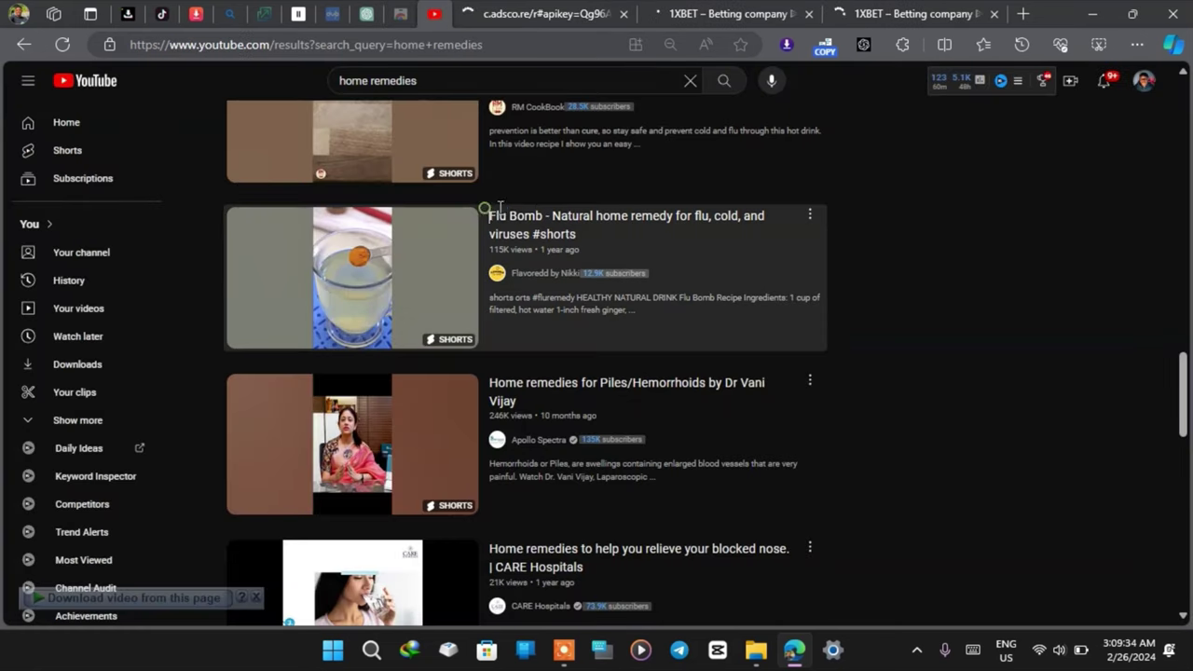
Copy the Flu Bomb video title from YouTube for use in ChatGPT
{"action": "left_click_drag", "start_coordinate": [488, 214], "coordinate": [533, 235]}
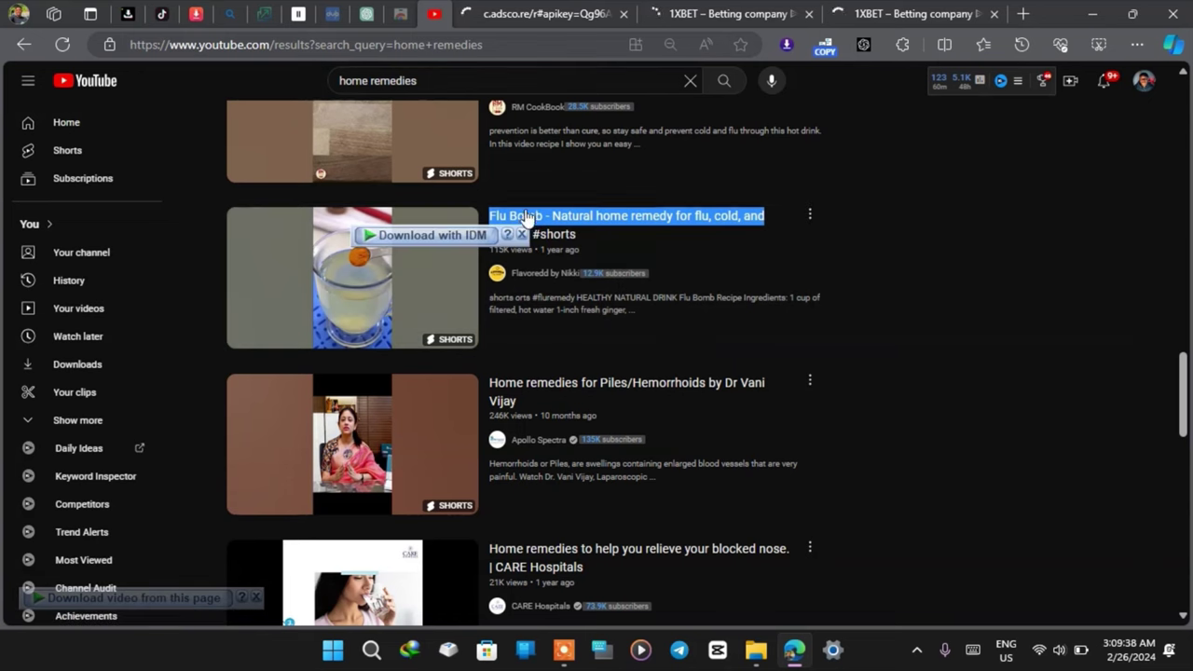
{"action": "right_click", "coordinate": [539, 222]}
{"action": "left_click", "coordinate": [539, 221]}
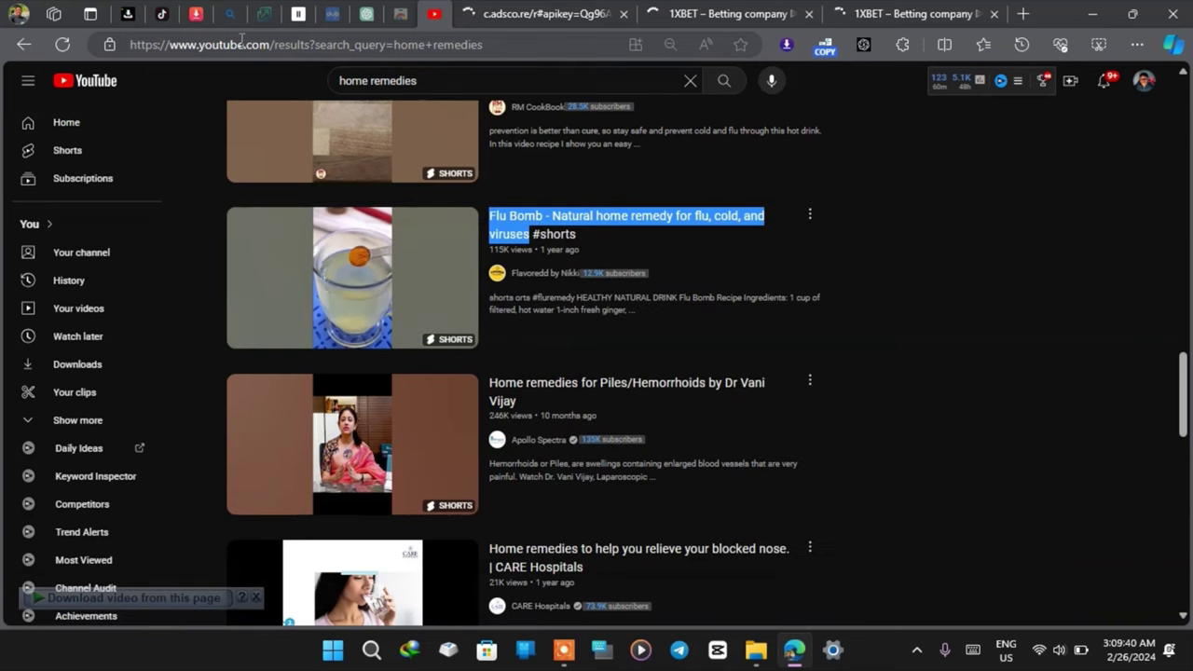
{"action": "left_click", "coordinate": [366, 13]}
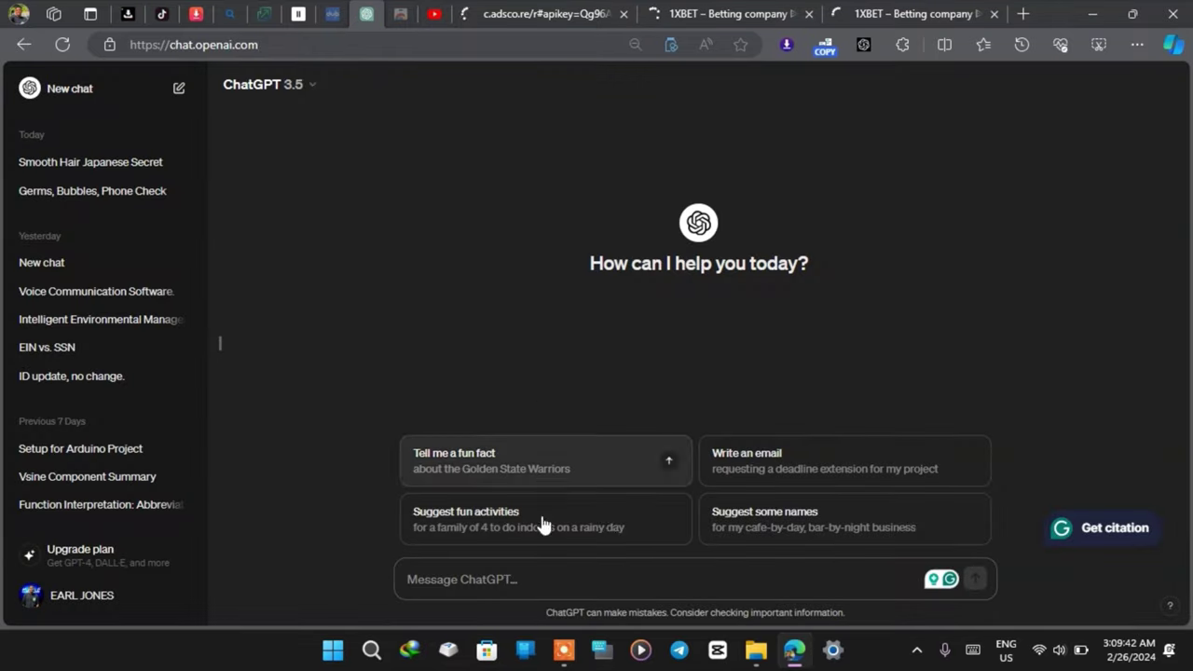
Write a prompt asking for a home remedy video script for Flu Bomb with a hook in the first 2 seconds
{"action": "left_click", "coordinate": [612, 559]}
{"action": "type", "text": "write a home remedy for"}
{"action": "key", "text": "ctrl+v"}
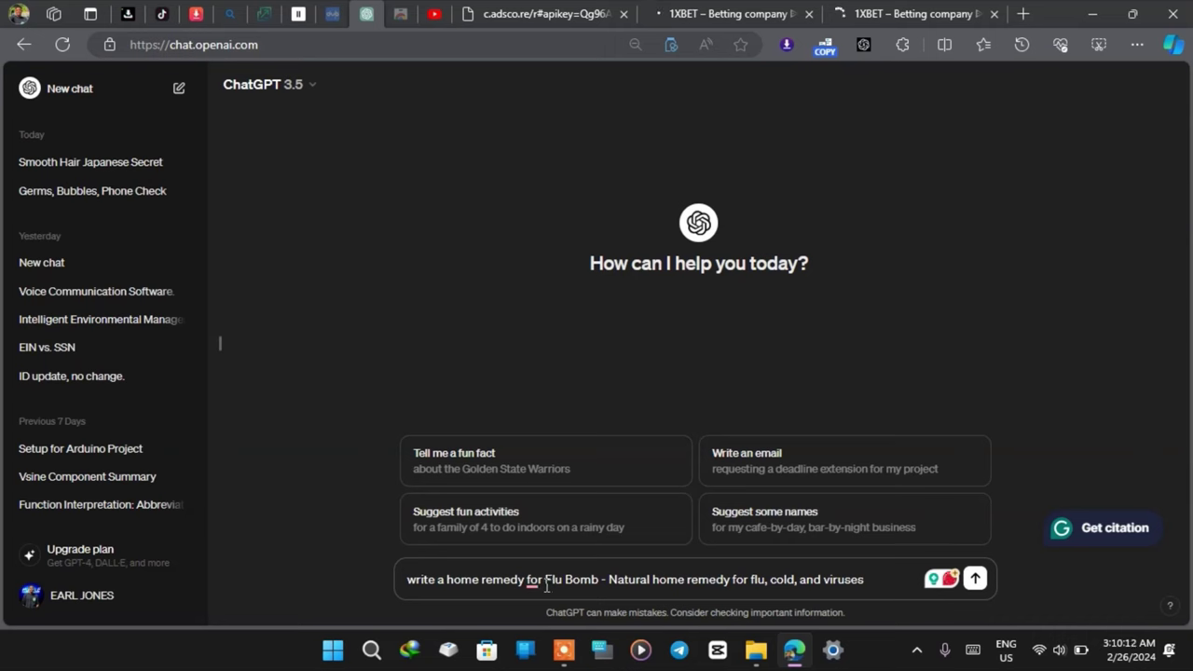
{"action": "left_click", "coordinate": [546, 585]}
{"action": "type", "text": "and add  a hook at the"}
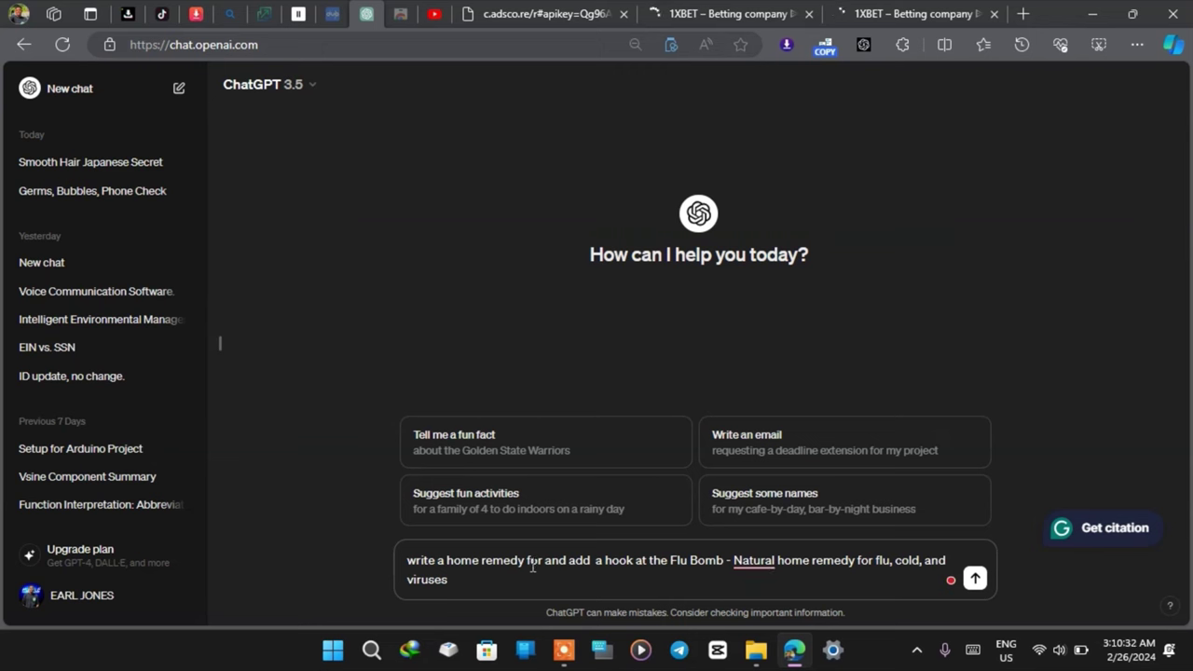
{"action": "left_click", "coordinate": [526, 561]}
{"action": "type", "text": "video script"}
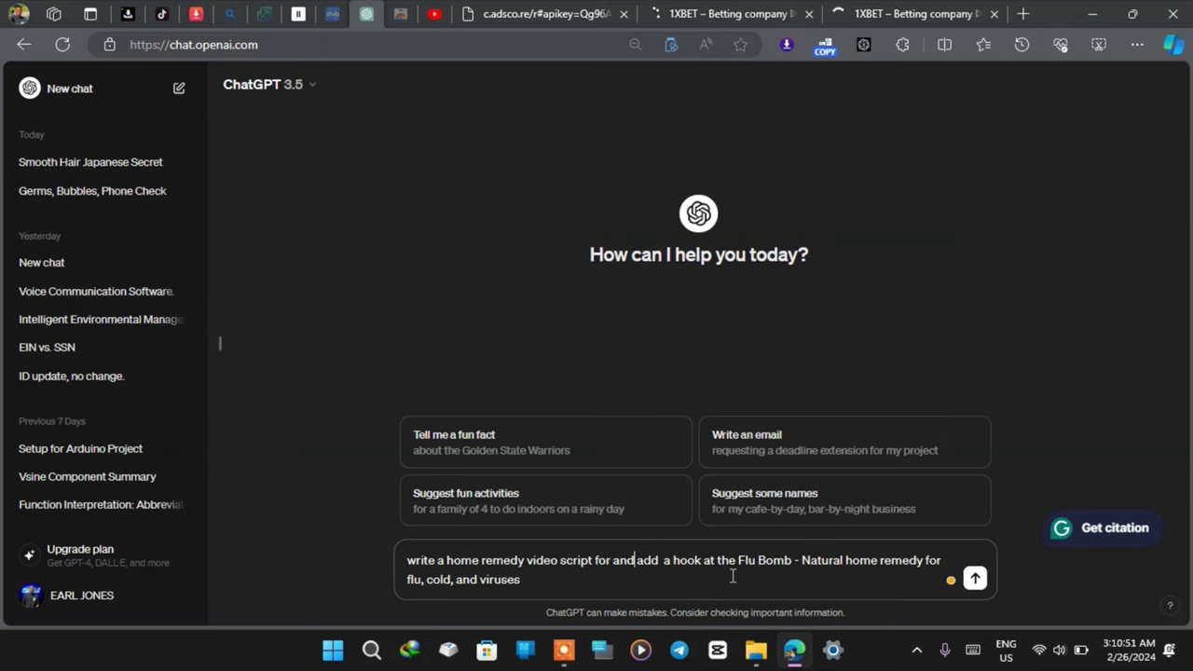
{"action": "left_click", "coordinate": [745, 570]}
{"action": "type", "text": "first 2 seconds ;"}
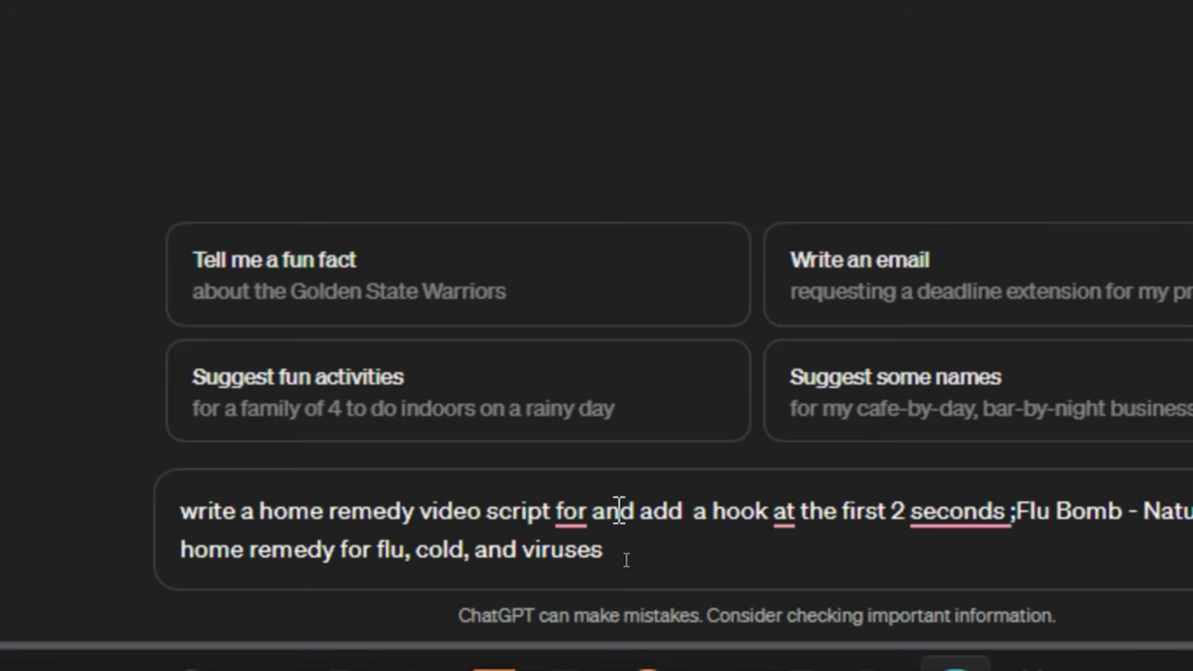
Remove the stray 'for', send the prompt, and review the generated Flu Bomb script
{"action": "mouse_move", "coordinate": [566, 517]}
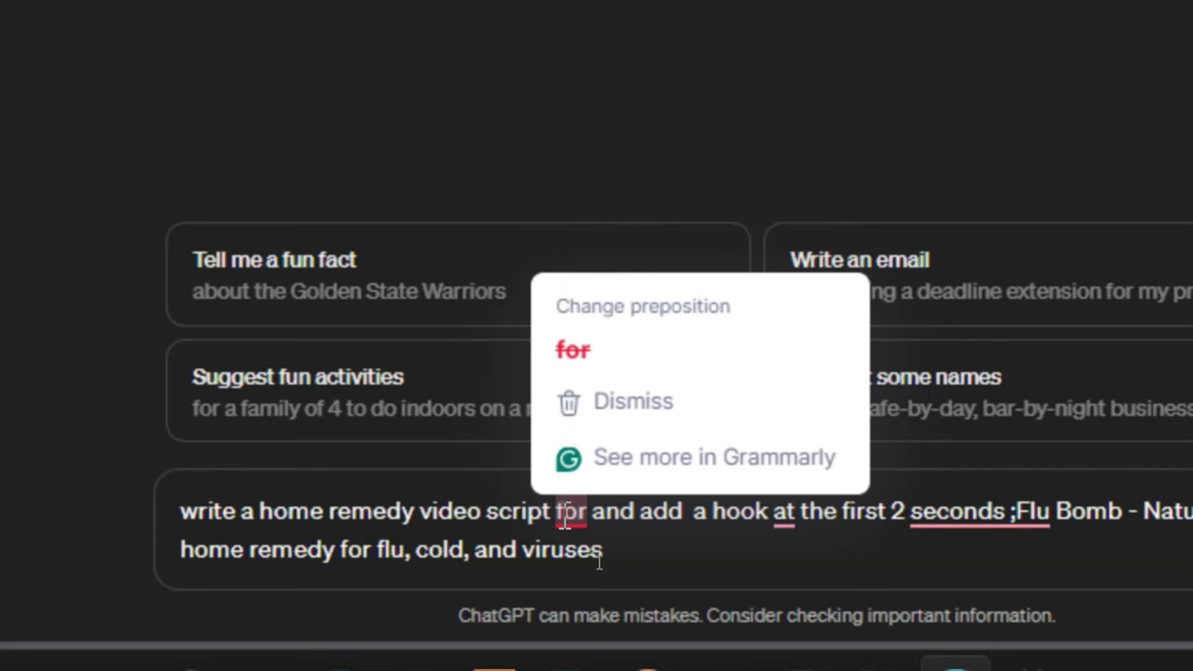
{"action": "left_click", "coordinate": [591, 418]}
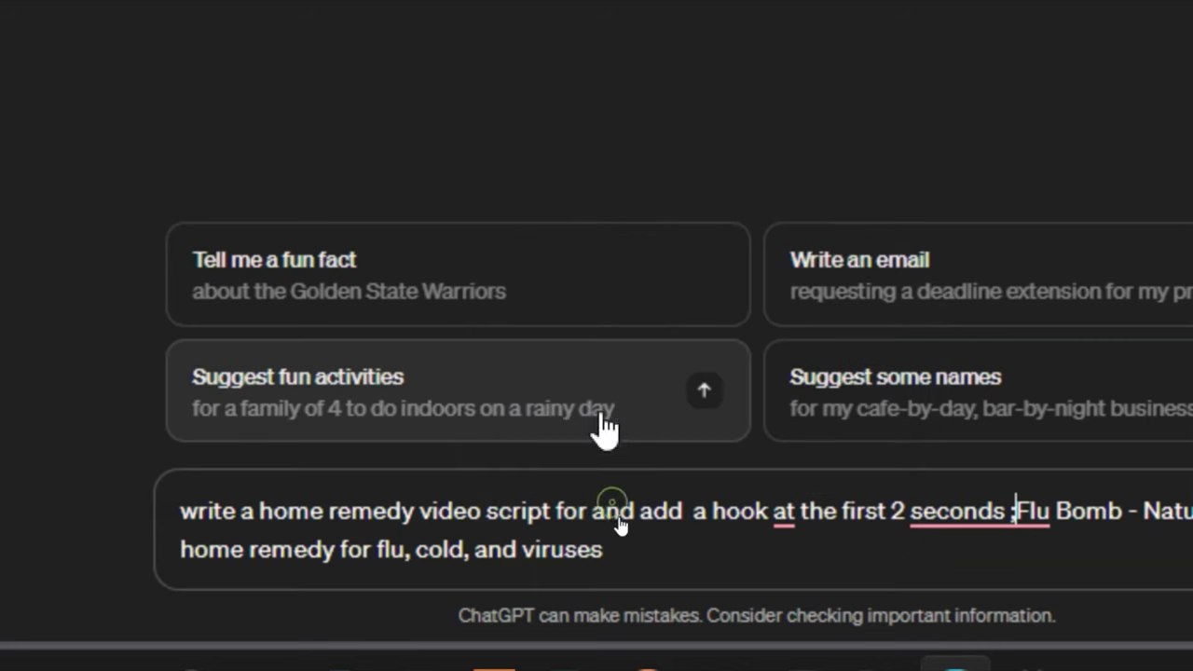
{"action": "left_click", "coordinate": [587, 511]}
{"action": "type", "text": "=="}
{"action": "key", "text": "BackSpace"}
{"action": "key", "text": "BackSpace"}
{"action": "key", "text": "BackSpace"}
{"action": "key", "text": "BackSpace"}
{"action": "key", "text": "BackSpace"}
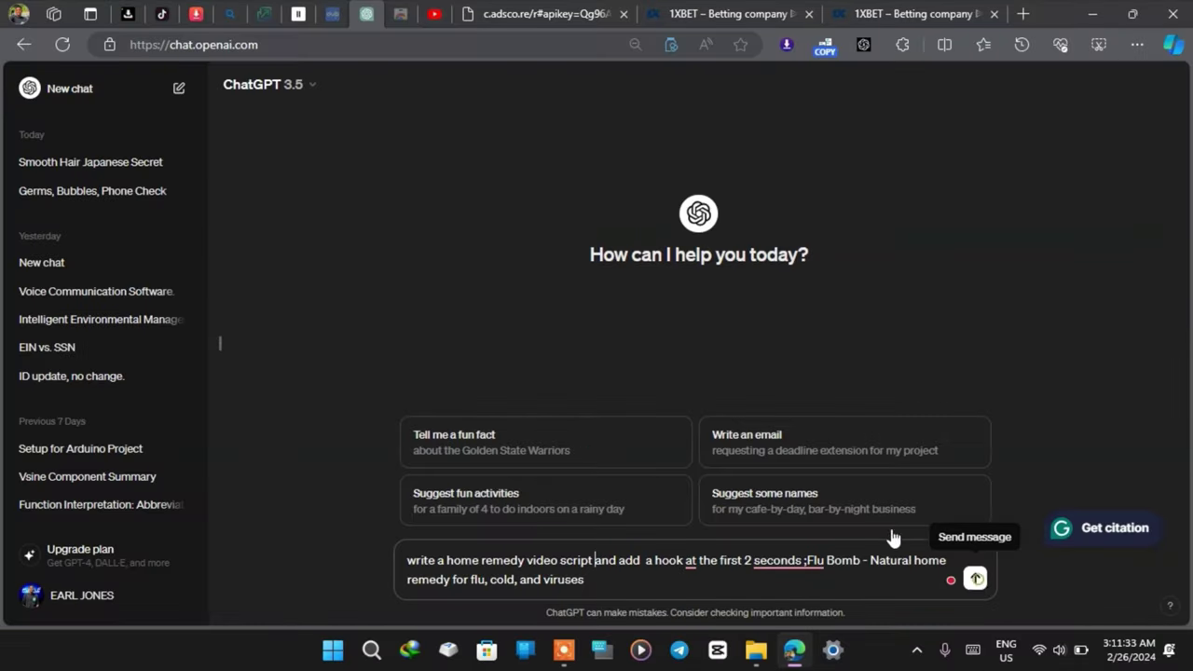
{"action": "key", "text": "Return"}
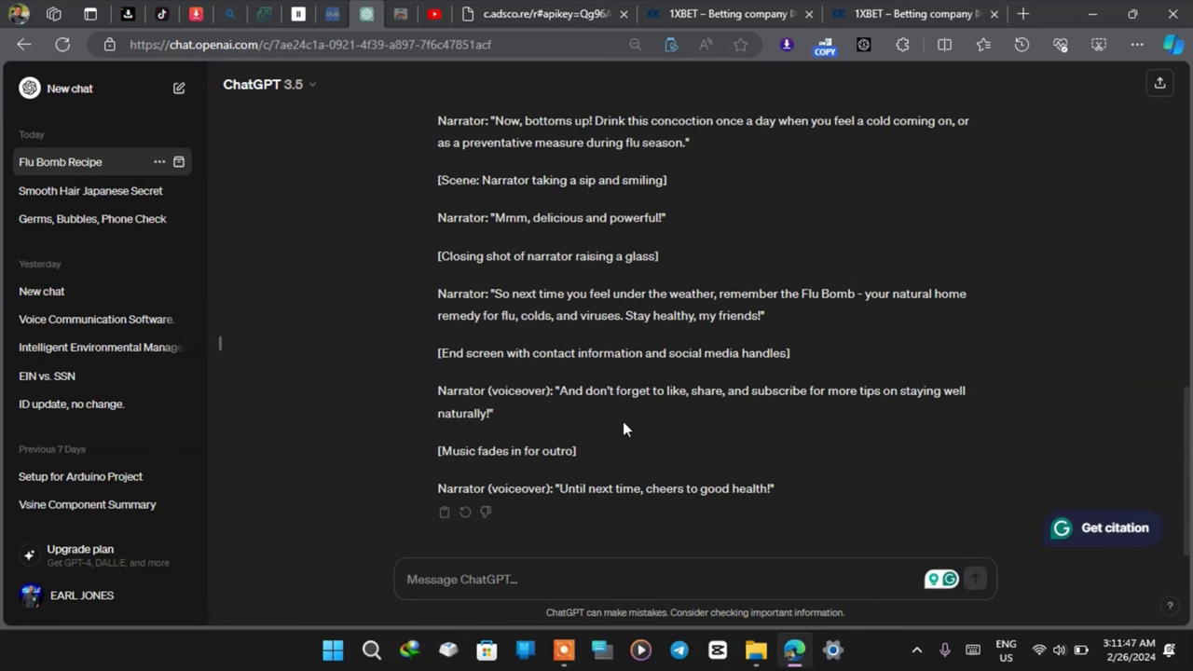
{"action": "scroll", "coordinate": [622, 421], "scroll_direction": "up", "scroll_amount": 15}
{"action": "scroll", "coordinate": [622, 421], "scroll_direction": "down", "scroll_amount": 11}
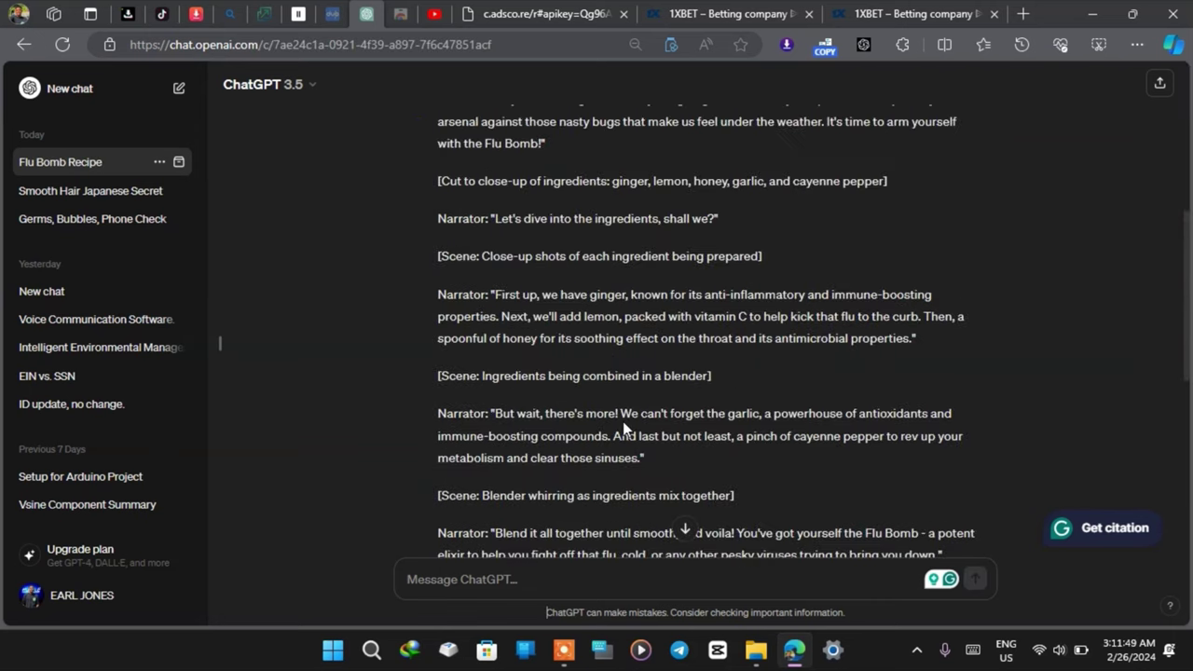
{"action": "scroll", "coordinate": [622, 421], "scroll_direction": "up", "scroll_amount": 5}
{"action": "scroll", "coordinate": [623, 422], "scroll_direction": "up", "scroll_amount": 5}
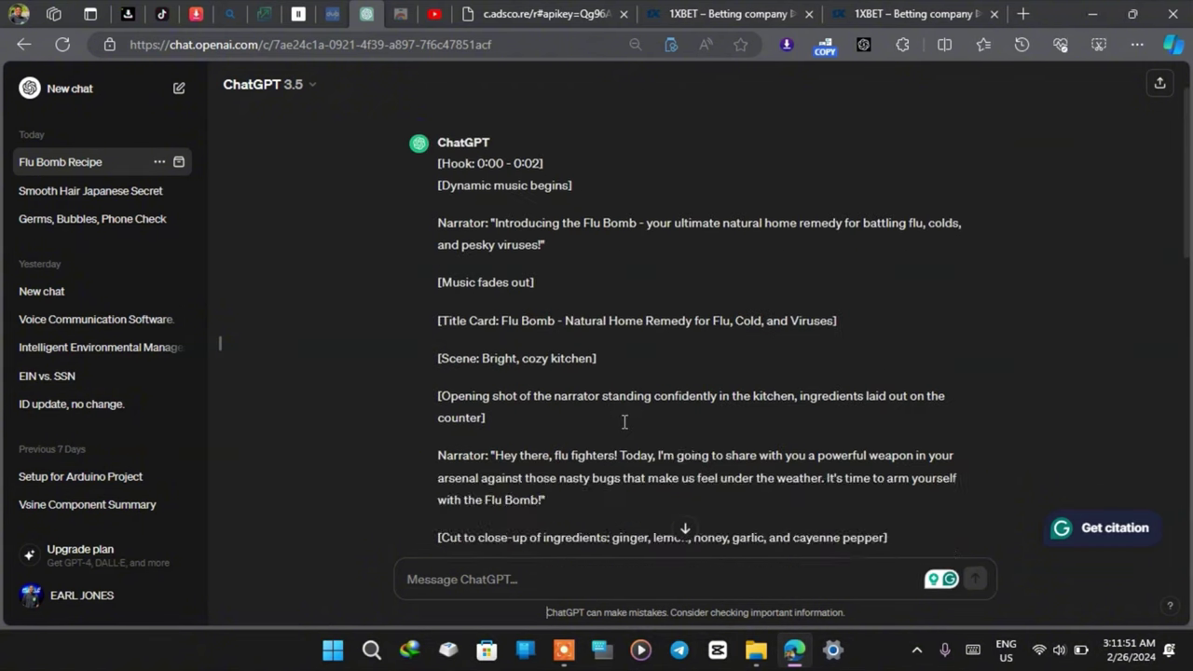
{"action": "scroll", "coordinate": [622, 421], "scroll_direction": "down", "scroll_amount": 10}
{"action": "scroll", "coordinate": [622, 429], "scroll_direction": "up", "scroll_amount": 15}
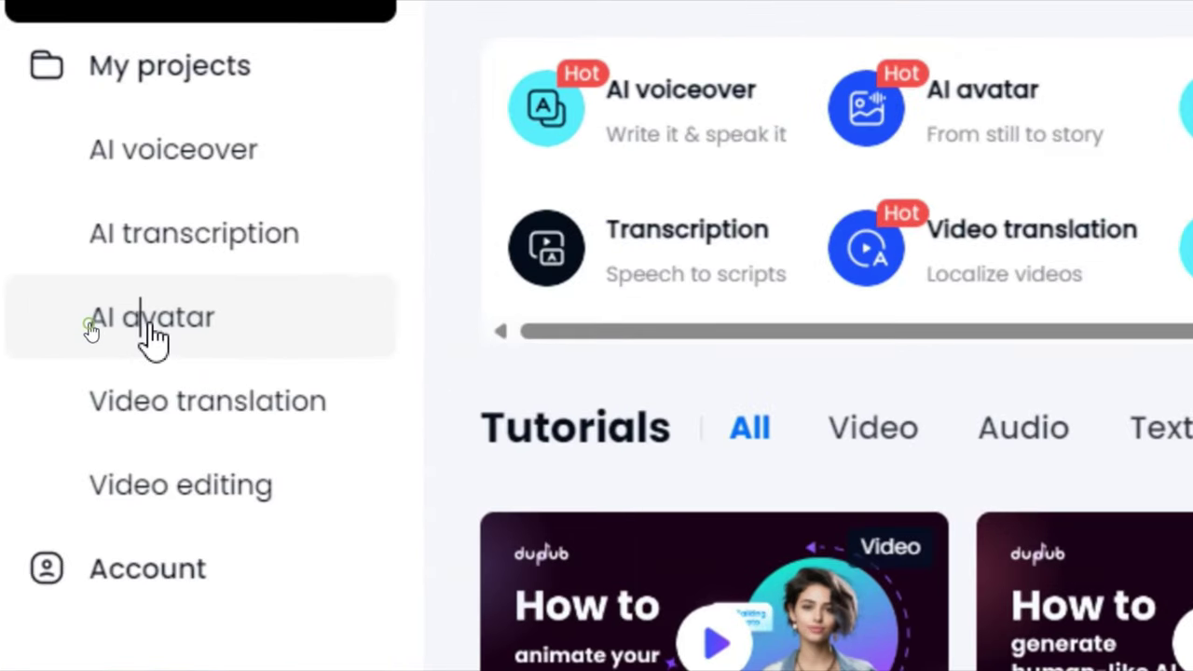
Create a new AI avatar by uploading the 'ai avatar' photo from Desktop\female herbal doctor
{"action": "left_click", "coordinate": [150, 333]}
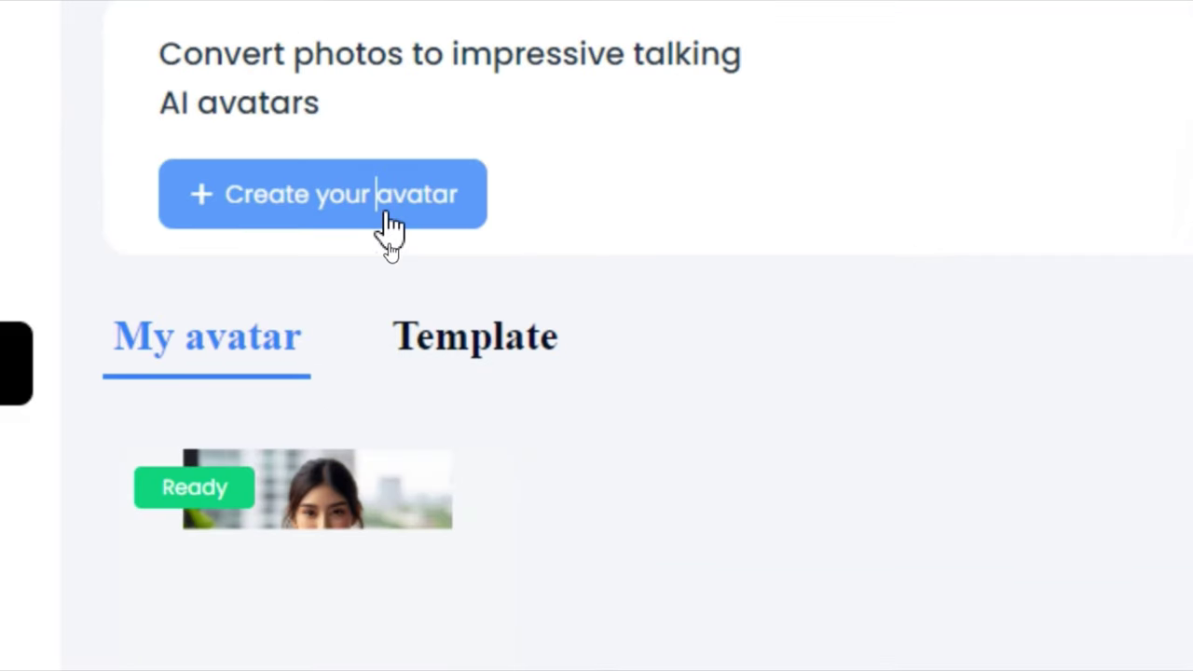
{"action": "left_click", "coordinate": [307, 212]}
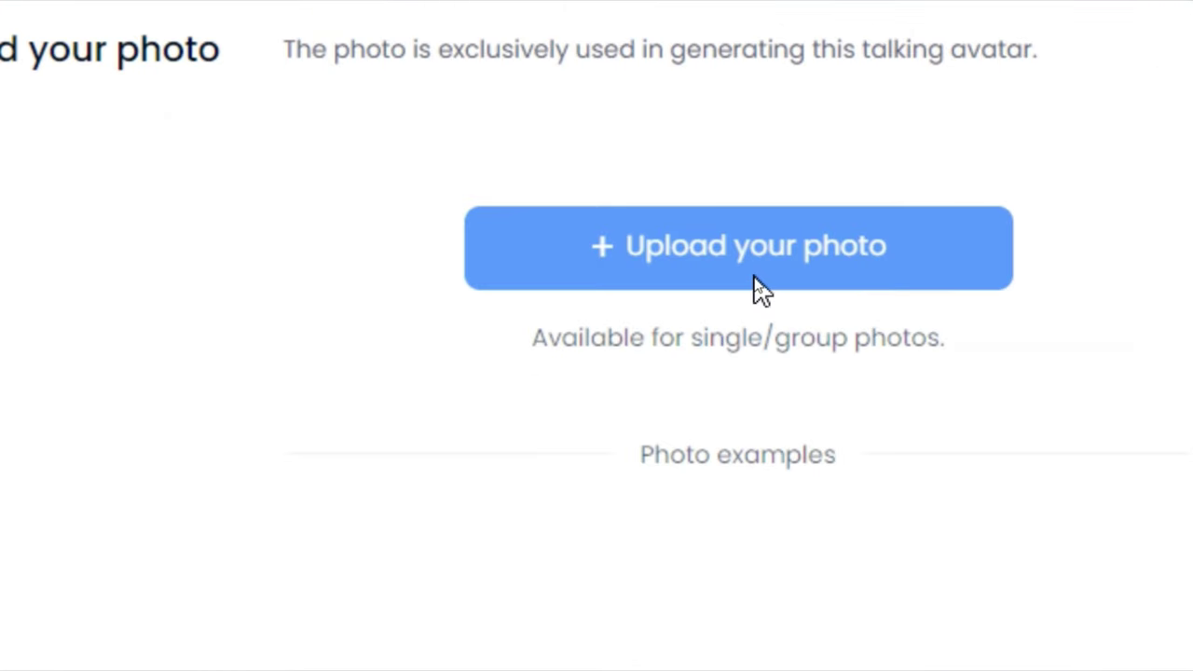
{"action": "left_click", "coordinate": [755, 278]}
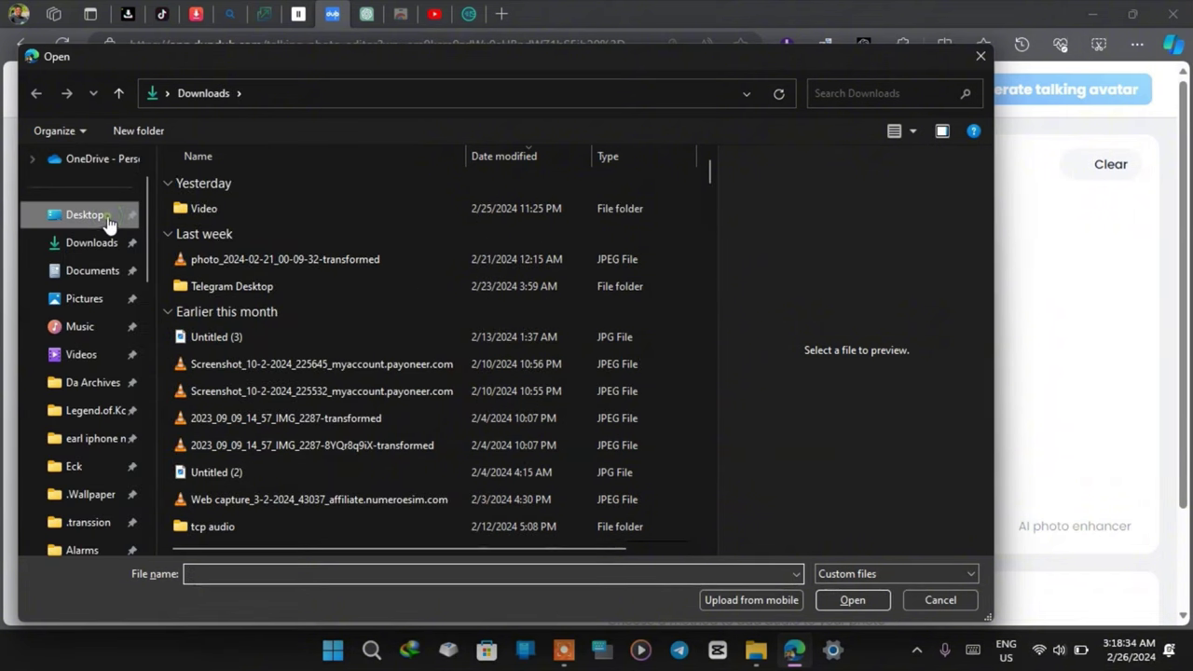
{"action": "left_click", "coordinate": [106, 216]}
{"action": "double_click", "coordinate": [373, 312]}
{"action": "left_click", "coordinate": [215, 130]}
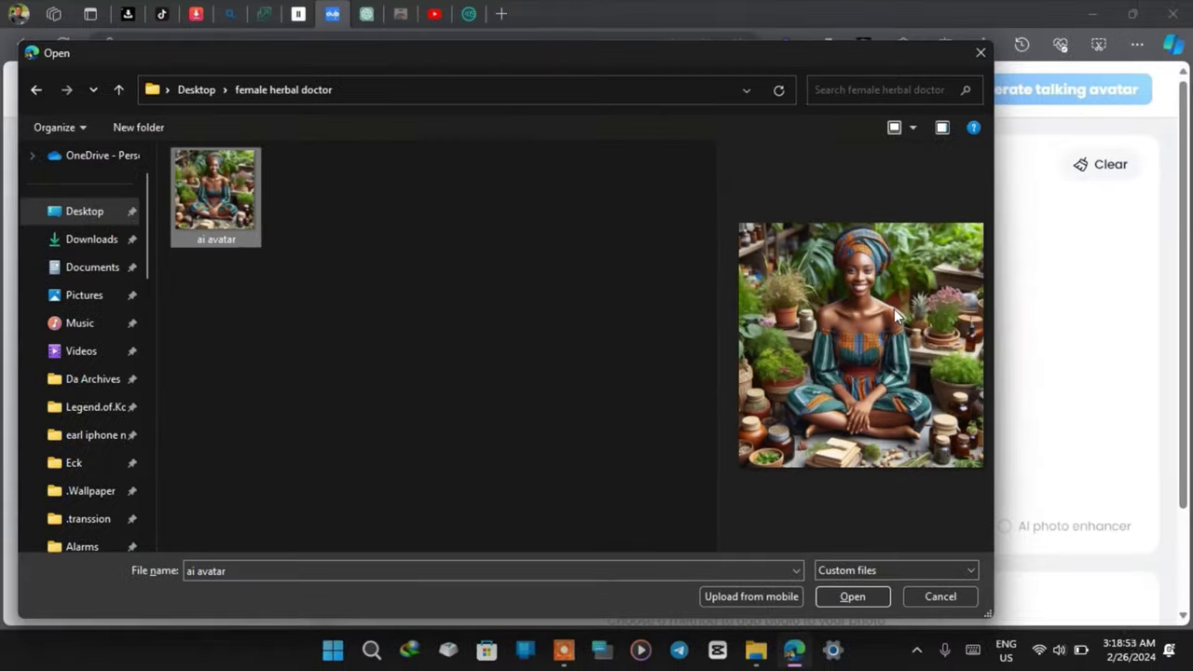
{"action": "left_click", "coordinate": [851, 597]}
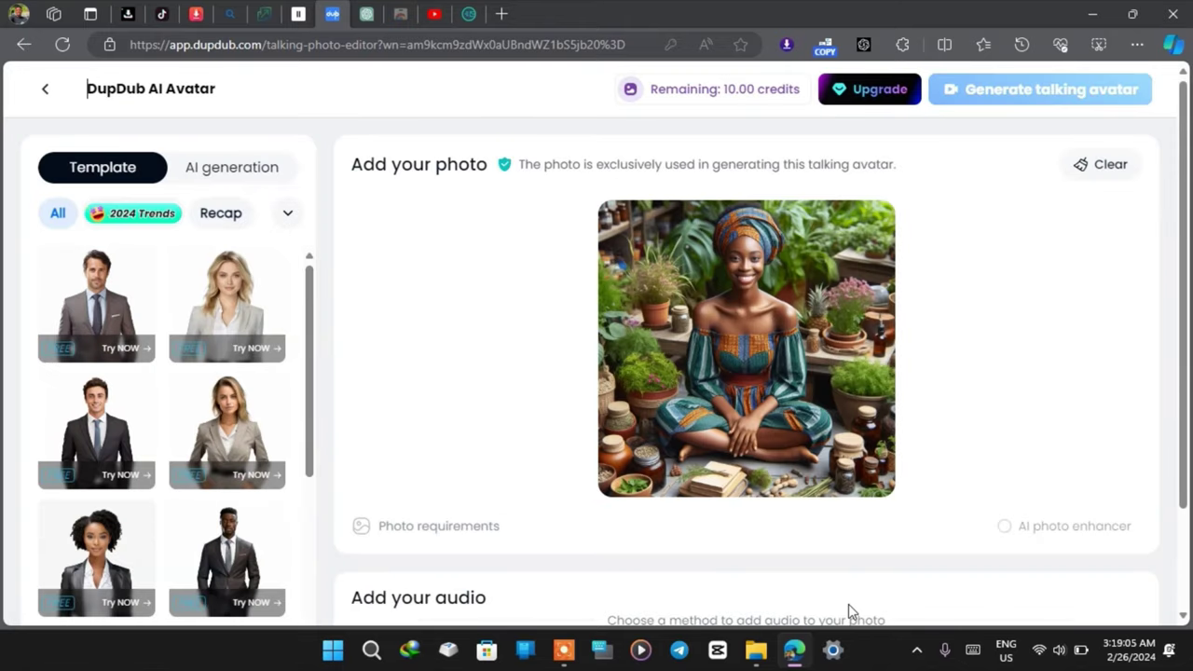
Upload and save the 'audio 1' voiceover for the avatar, then generate the talking avatar
{"action": "mouse_move", "coordinate": [805, 329]}
{"action": "scroll", "coordinate": [1132, 280], "scroll_direction": "down", "scroll_amount": 1}
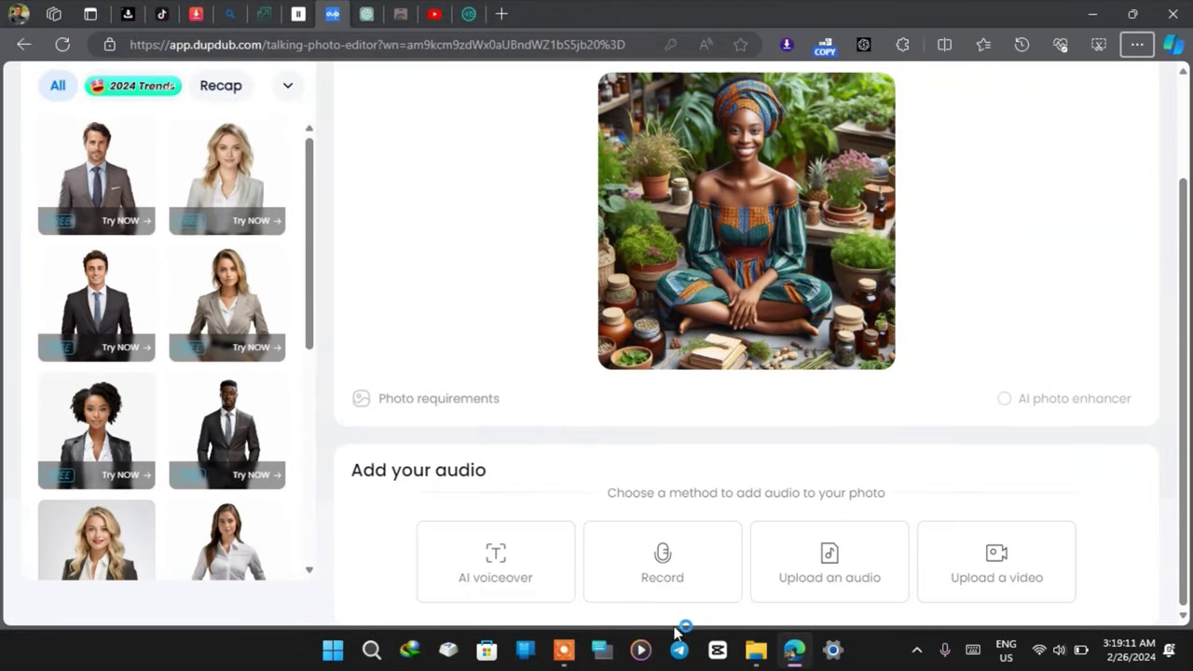
{"action": "left_click", "coordinate": [822, 581]}
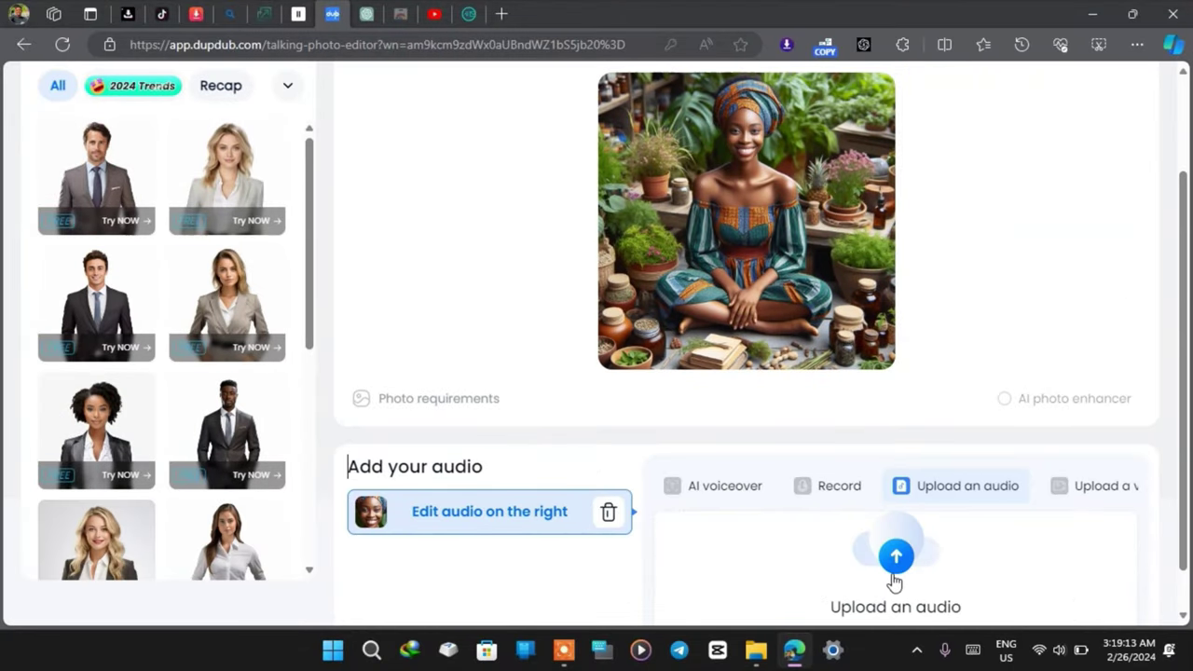
{"action": "scroll", "coordinate": [896, 568], "scroll_direction": "down", "scroll_amount": 1}
{"action": "left_click", "coordinate": [904, 520]}
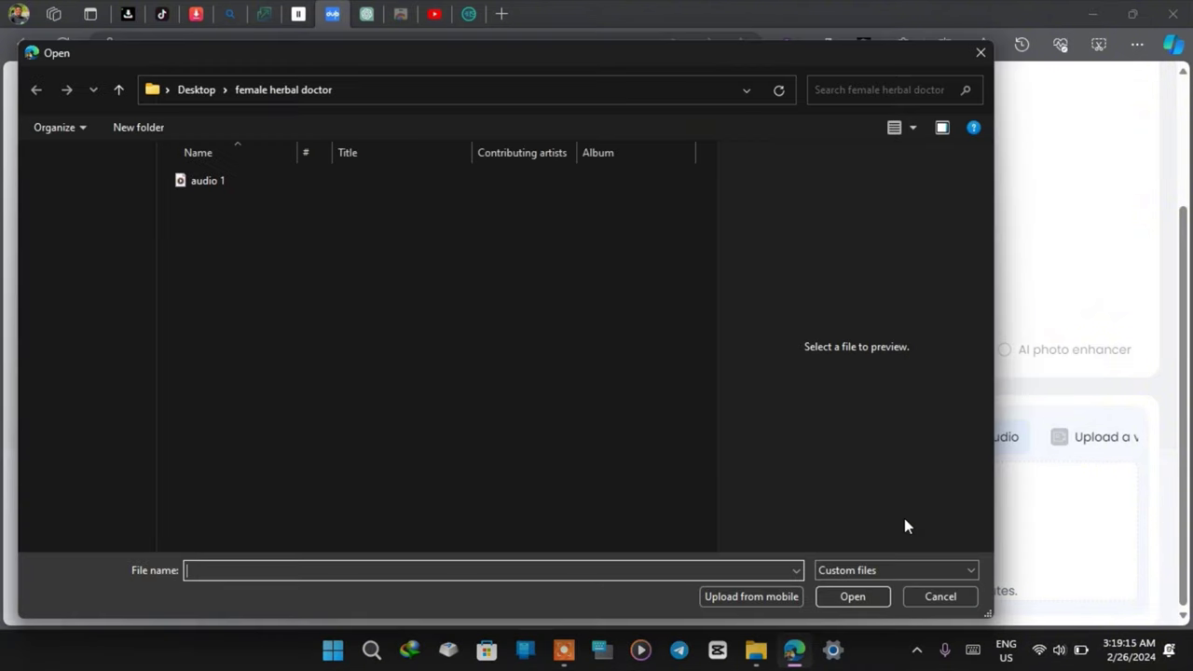
{"action": "left_click", "coordinate": [223, 182]}
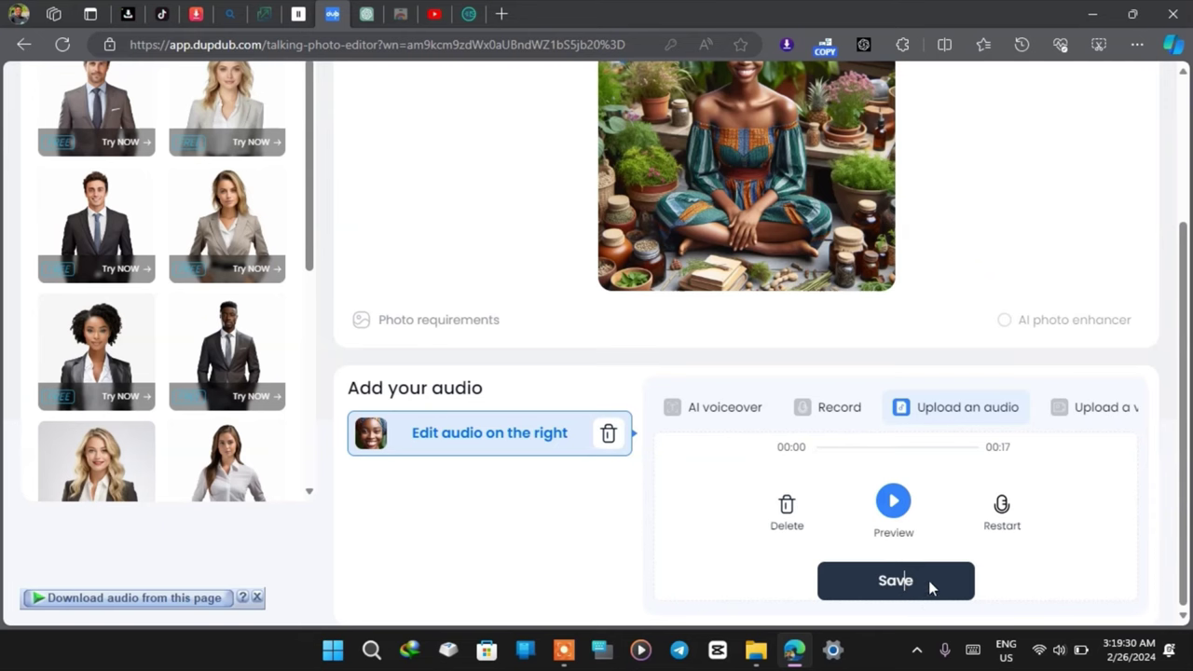
{"action": "left_click", "coordinate": [928, 580]}
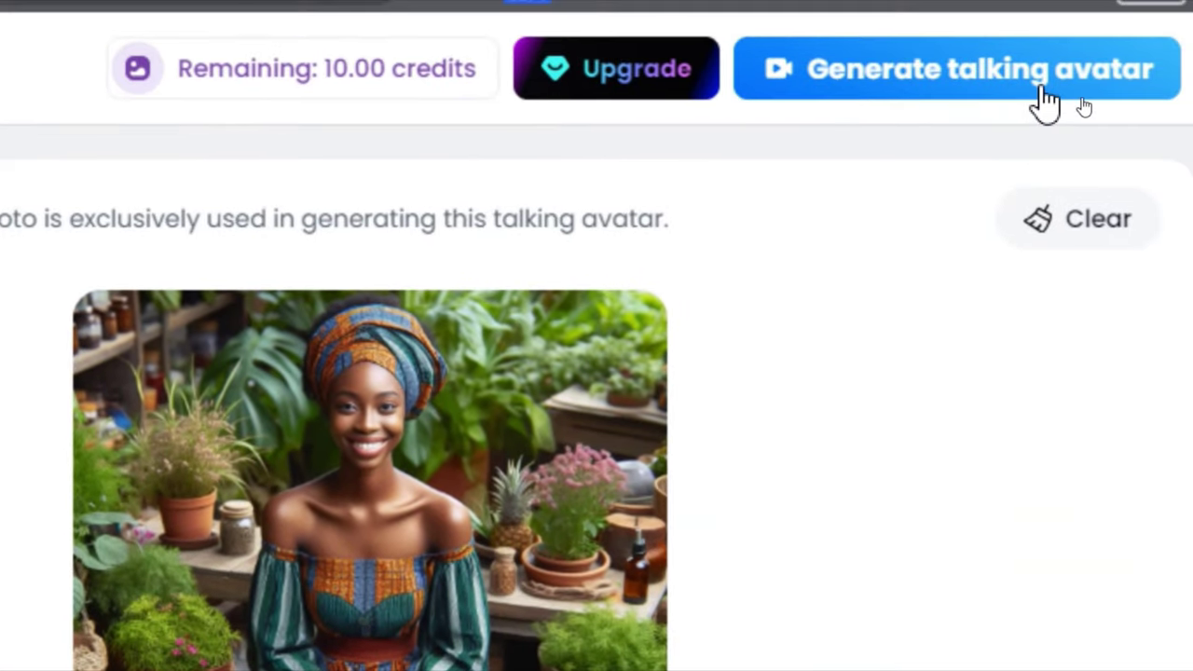
{"action": "left_click", "coordinate": [1043, 98]}
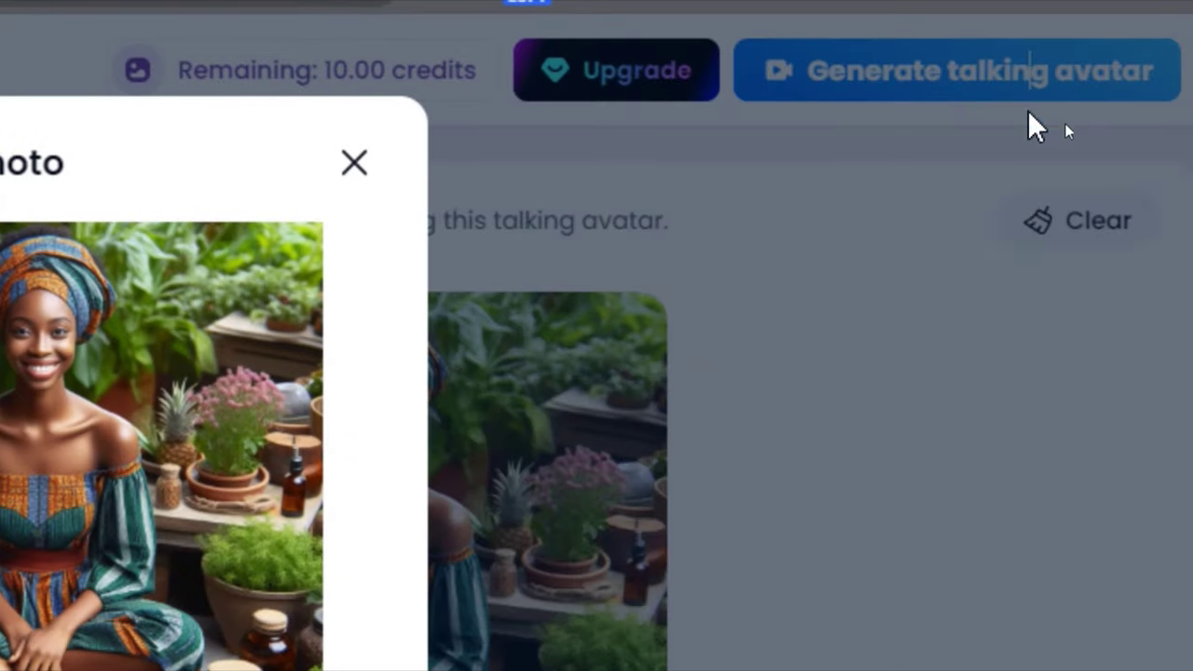
{"action": "left_click", "coordinate": [588, 527]}
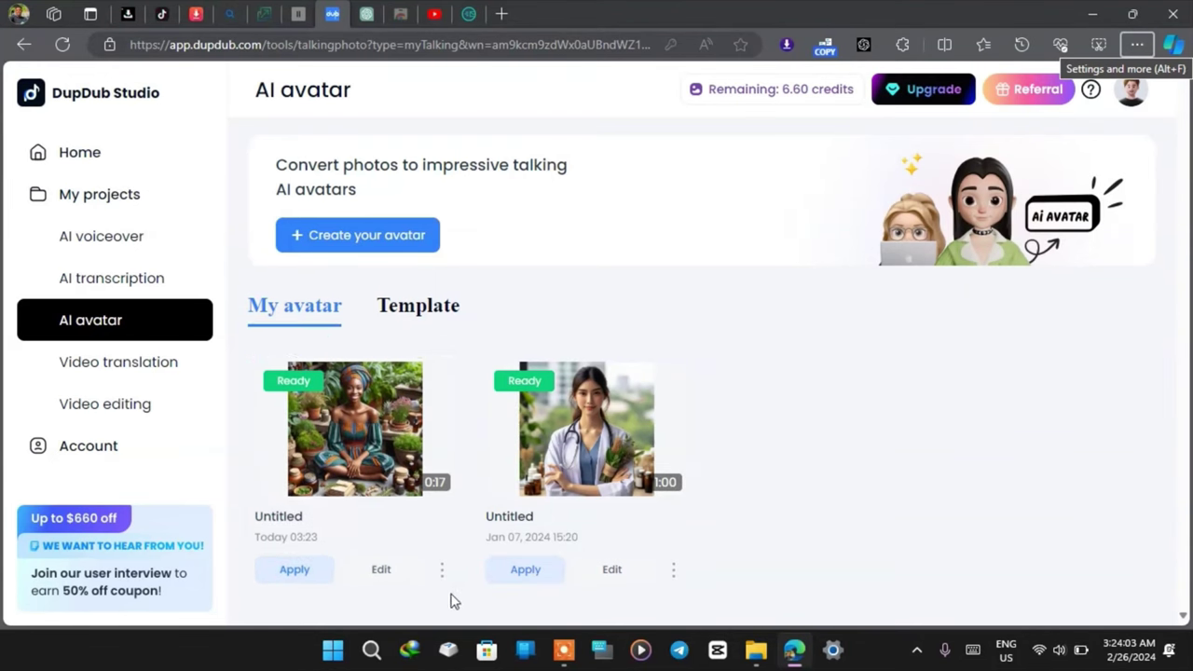
Download the new 0:17 herbal-doctor talking avatar video from its card menu
{"action": "left_click", "coordinate": [446, 565]}
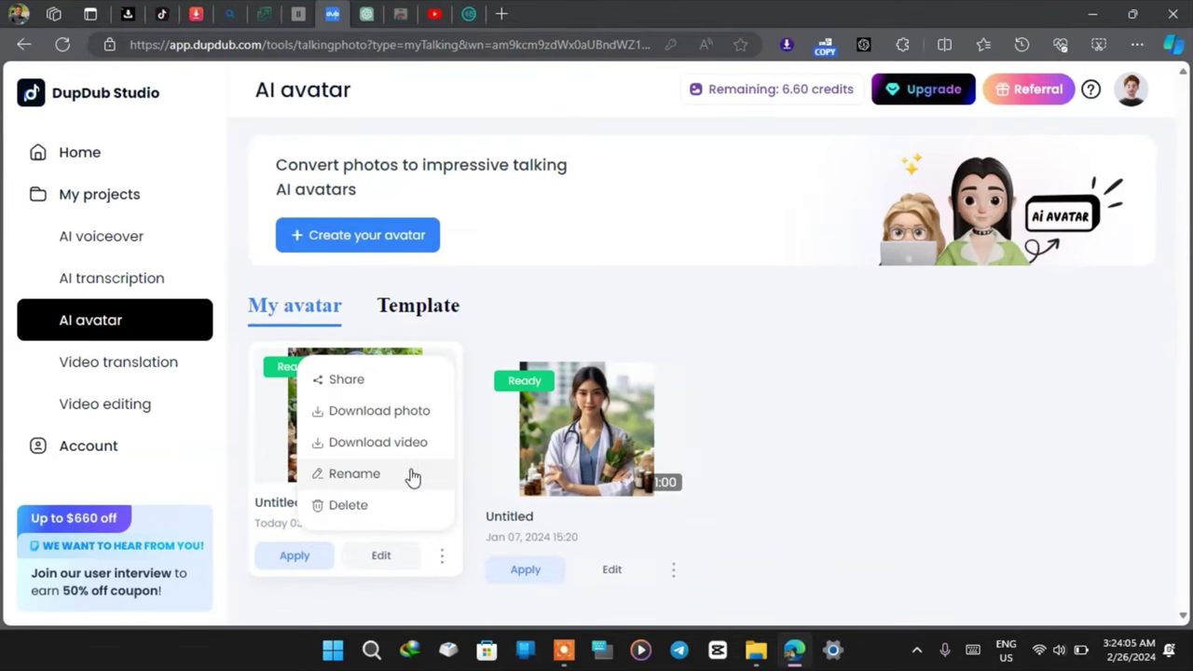
{"action": "left_click", "coordinate": [400, 444]}
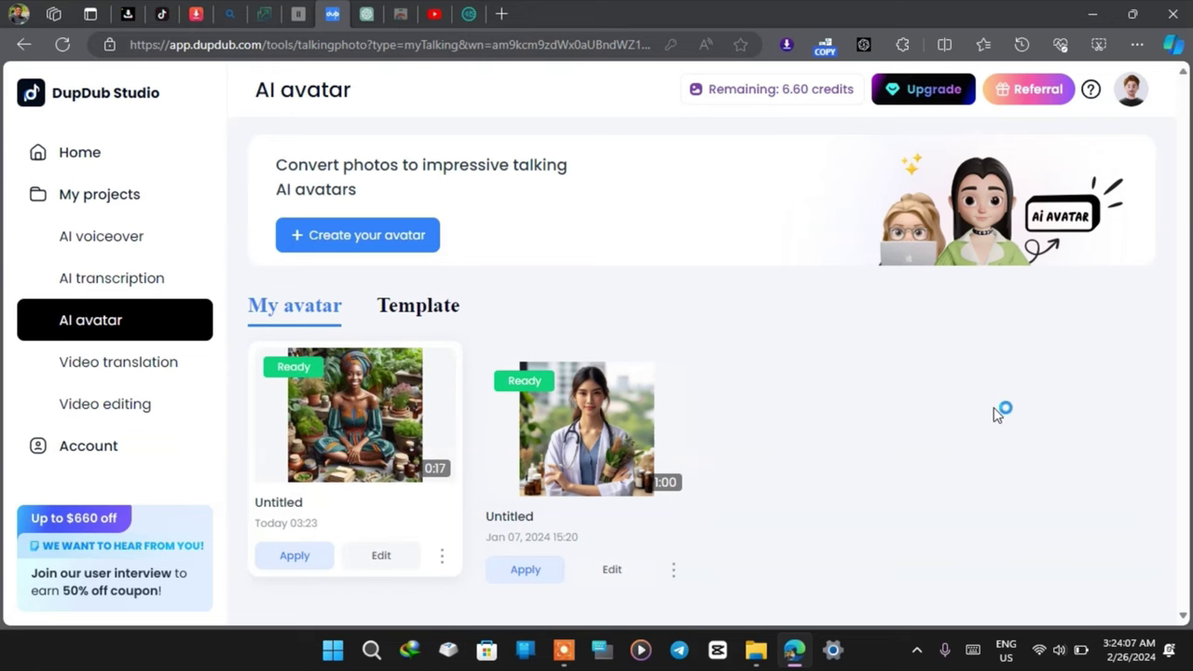